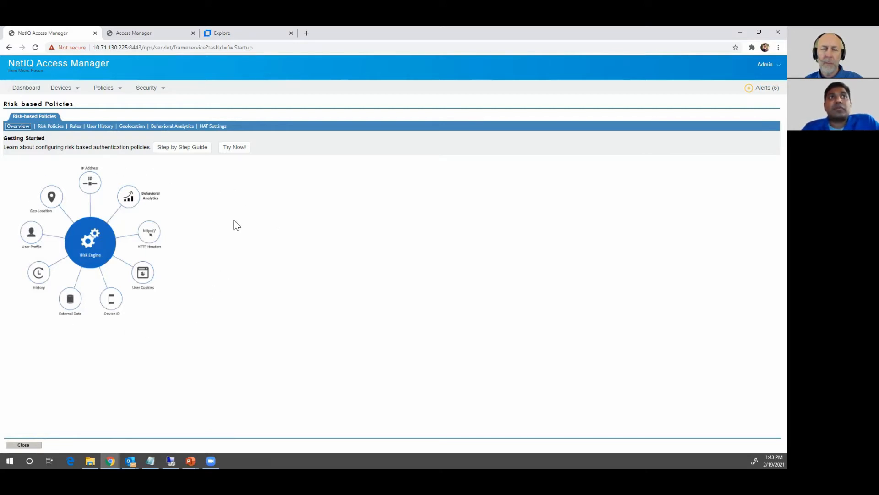
Launch the Try Now! demo and acknowledge the alert to reach Demo_RiskPolicy with its four 25-point rules
{"action": "left_click", "coordinate": [239, 154]}
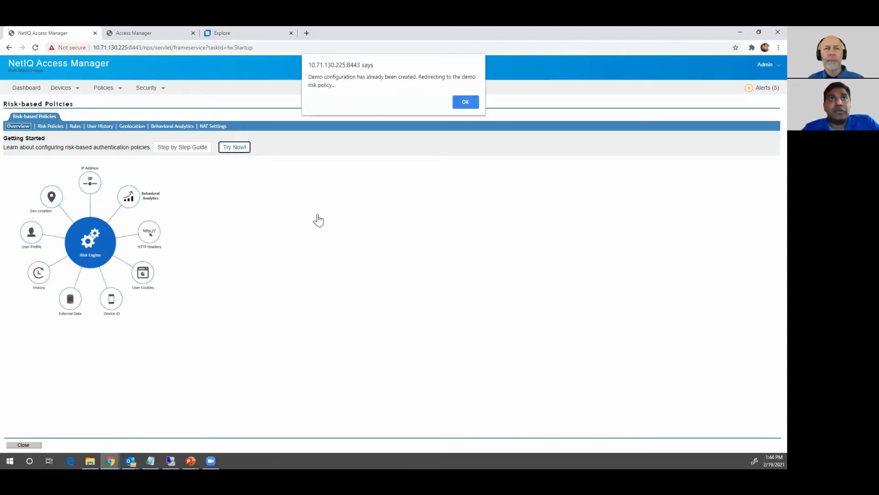
{"action": "left_click", "coordinate": [465, 101]}
{"action": "left_click", "coordinate": [465, 101]}
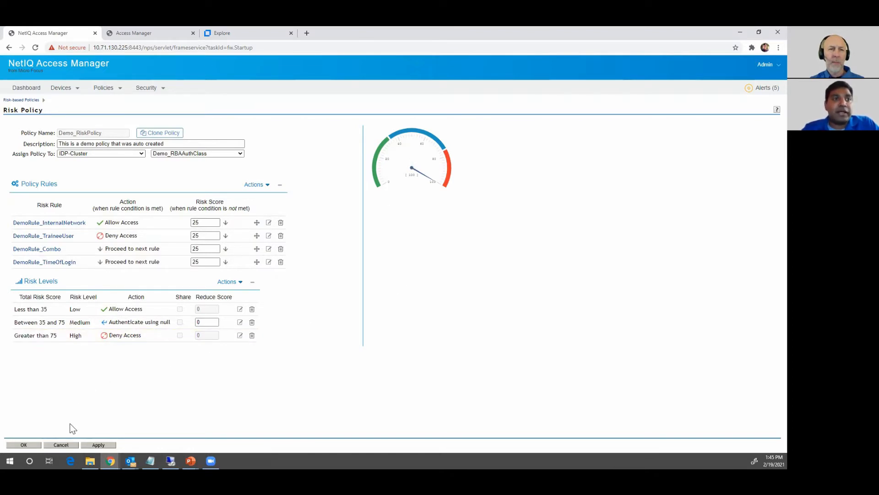
Leave the demo policy unsaved and open UniverseRiskDemo from the Risk Policies list
{"action": "left_click", "coordinate": [69, 447]}
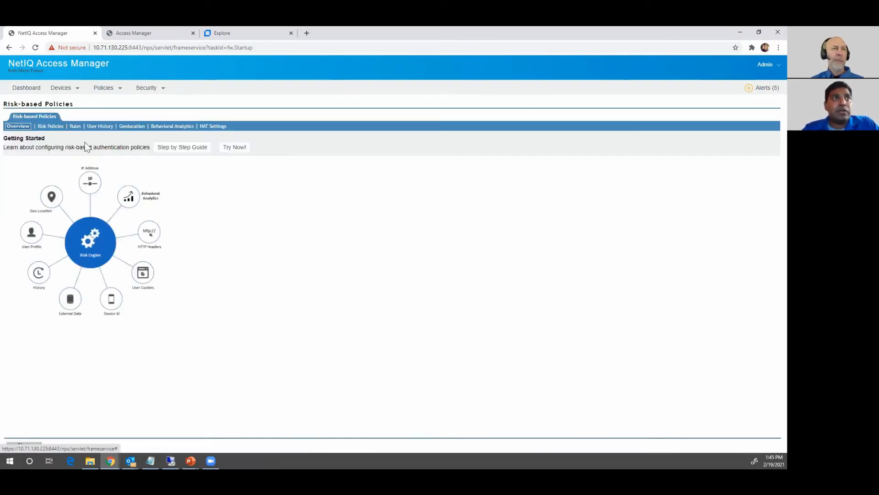
{"action": "left_click", "coordinate": [81, 173]}
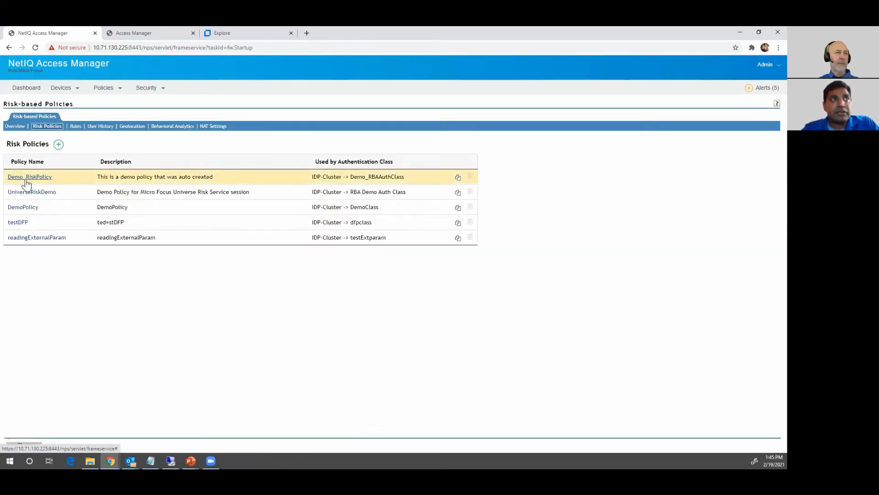
{"action": "left_click", "coordinate": [32, 193]}
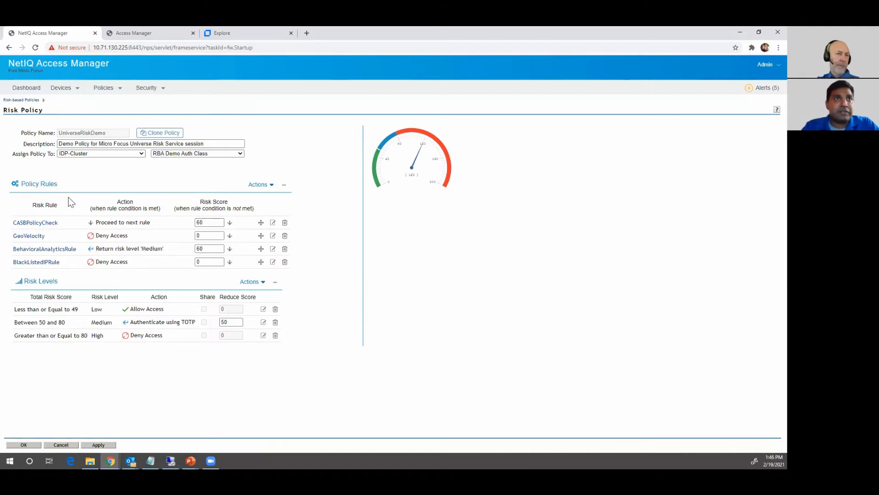
{"action": "left_click", "coordinate": [43, 228]}
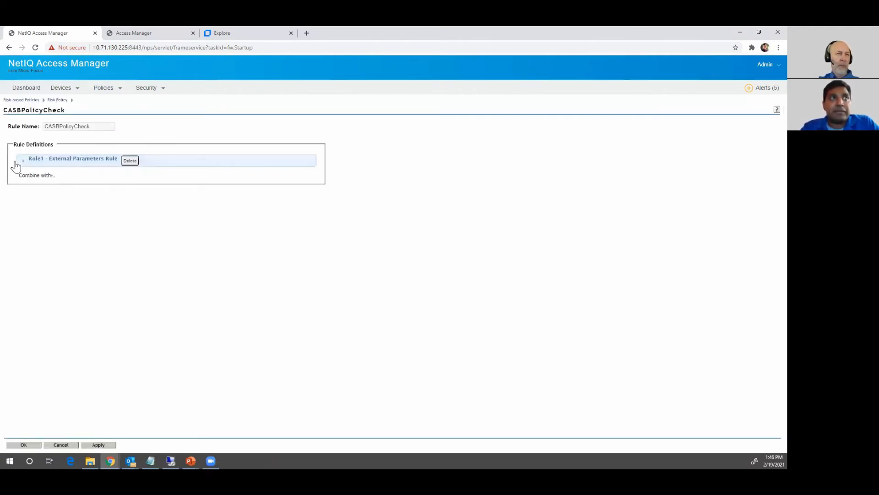
{"action": "left_click", "coordinate": [26, 161]}
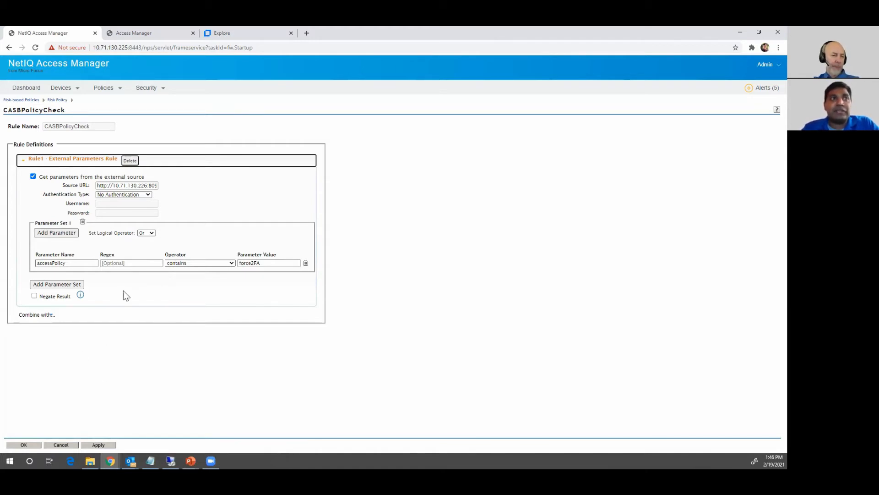
{"action": "left_click", "coordinate": [60, 444]}
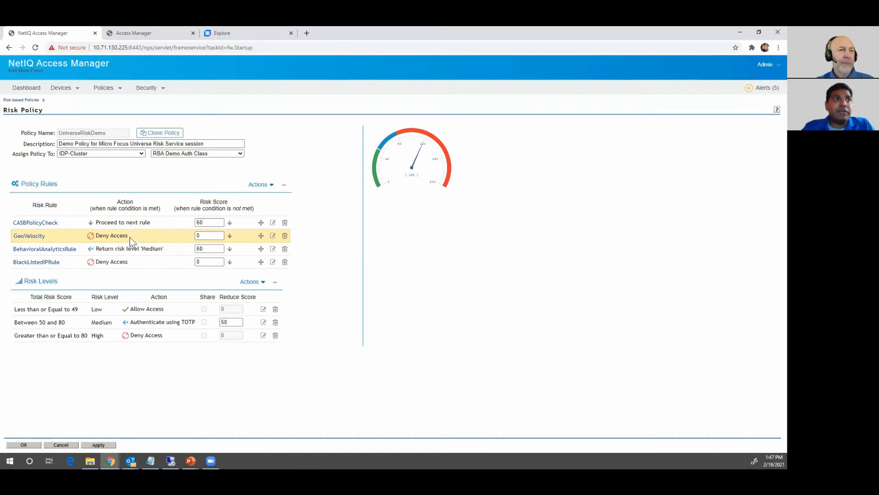
Open the BlackListedIPRule definition from the Policy Rules table
{"action": "mouse_move", "coordinate": [130, 238]}
{"action": "left_mouse_down"}
{"action": "mouse_move", "coordinate": [118, 239]}
{"action": "mouse_move", "coordinate": [133, 235]}
{"action": "left_mouse_up"}
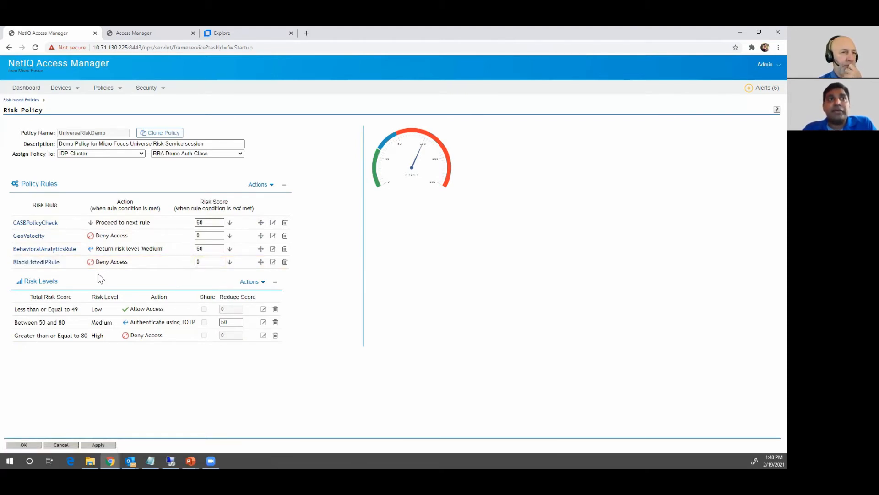
{"action": "left_click", "coordinate": [41, 263]}
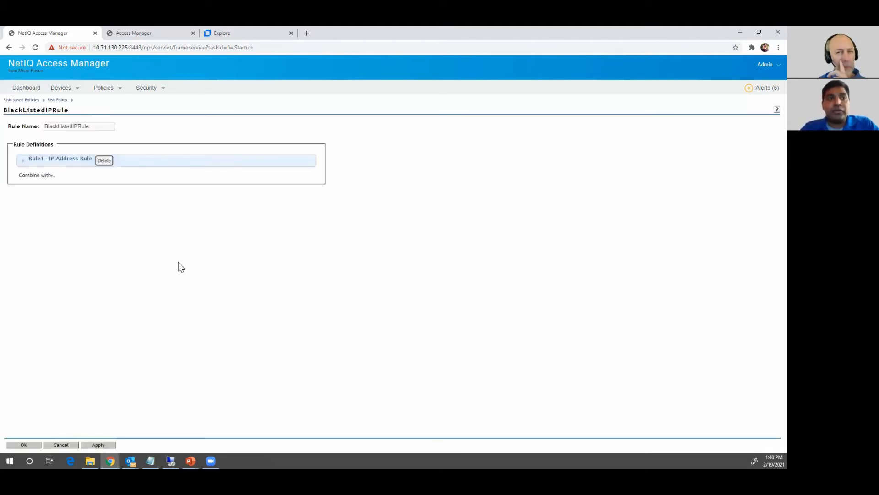
Expand the IP Address rule and review its datasource URL and Check user history option
{"action": "left_click", "coordinate": [18, 161]}
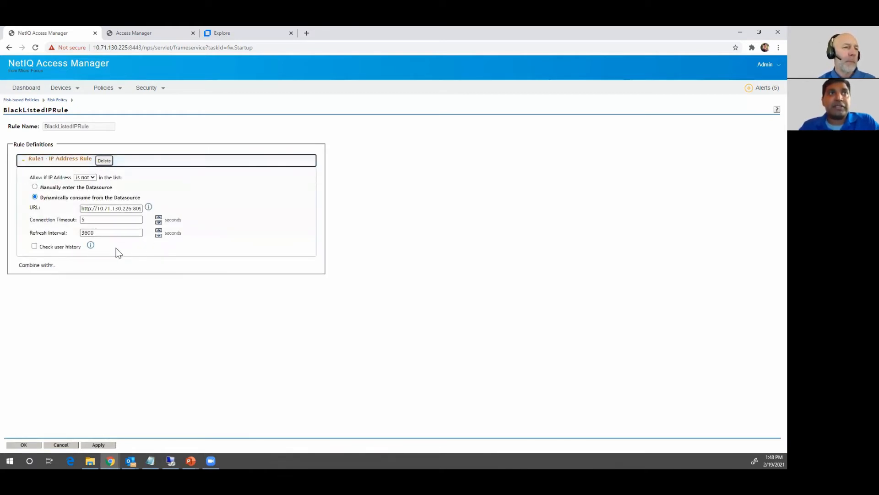
{"action": "left_click", "coordinate": [116, 209]}
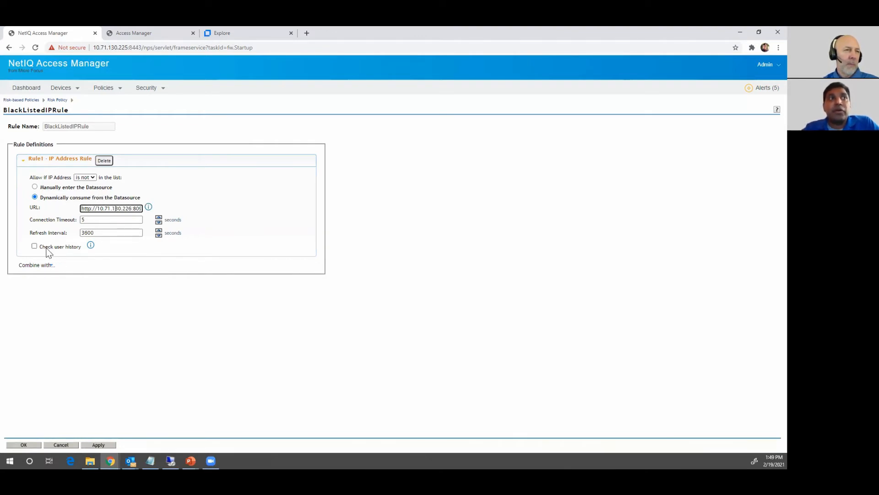
{"action": "left_click_drag", "start_coordinate": [39, 247], "coordinate": [81, 247]}
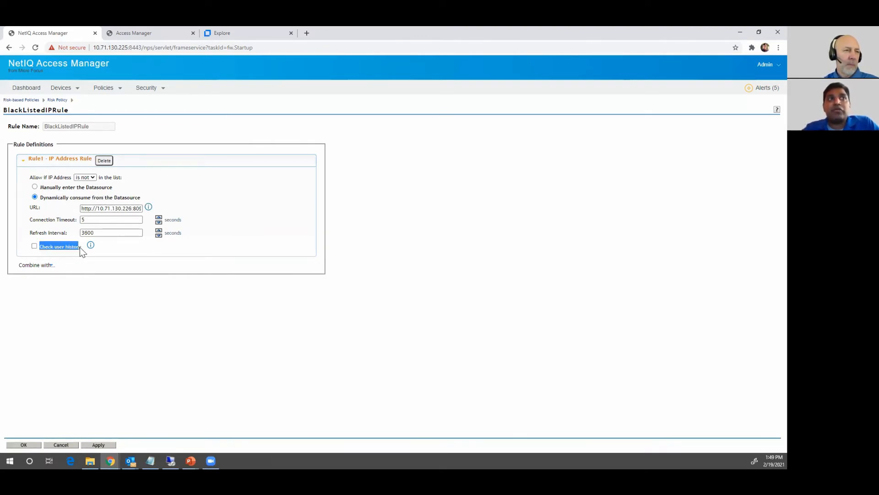
{"action": "left_click", "coordinate": [2, 255]}
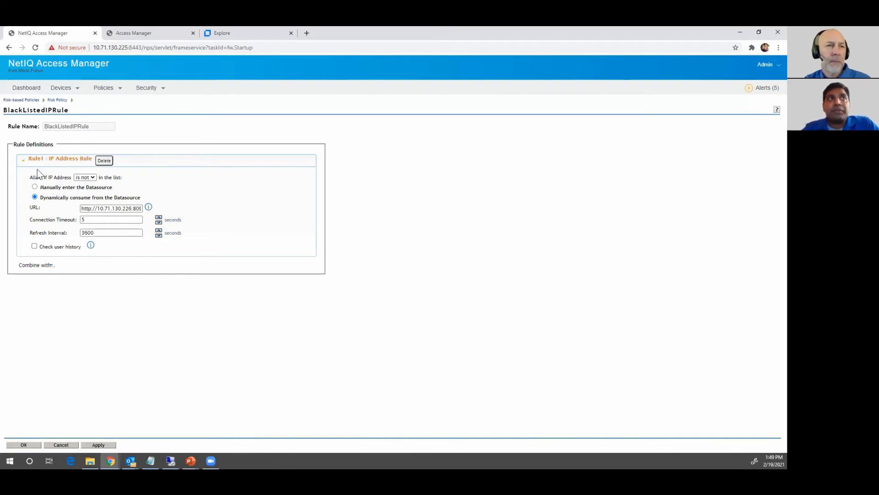
Add a Geolocation Rule as Rule2, leaving its User Location fields empty
{"action": "left_click", "coordinate": [50, 266]}
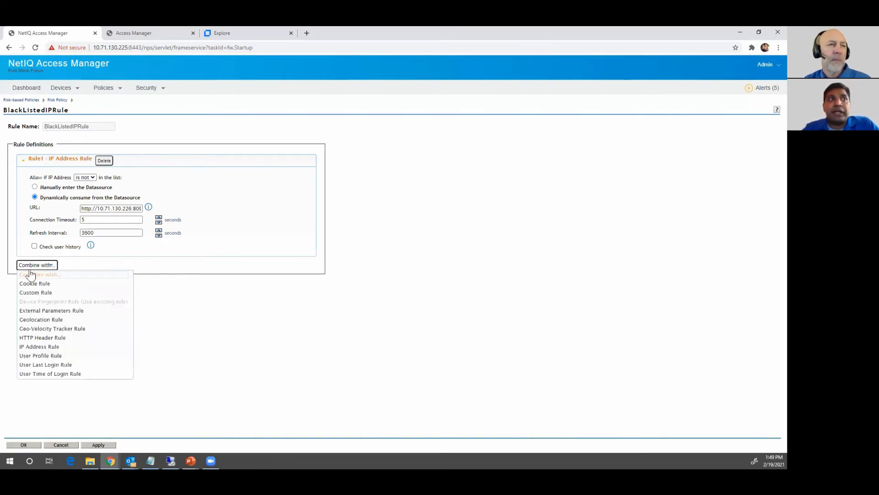
{"action": "left_click", "coordinate": [89, 398]}
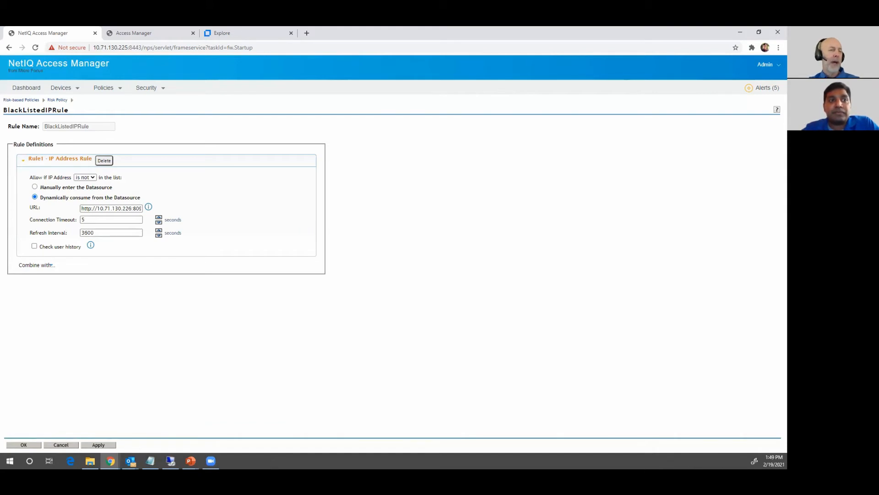
{"action": "left_click", "coordinate": [51, 267]}
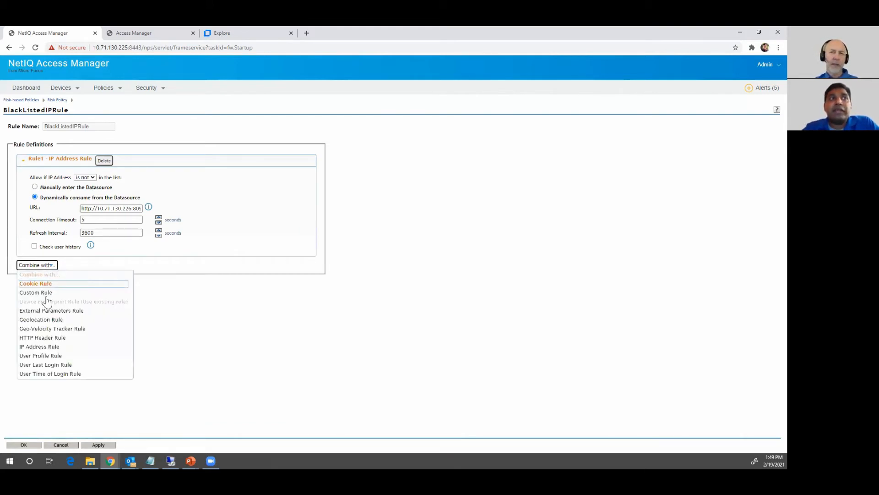
{"action": "left_click", "coordinate": [47, 320]}
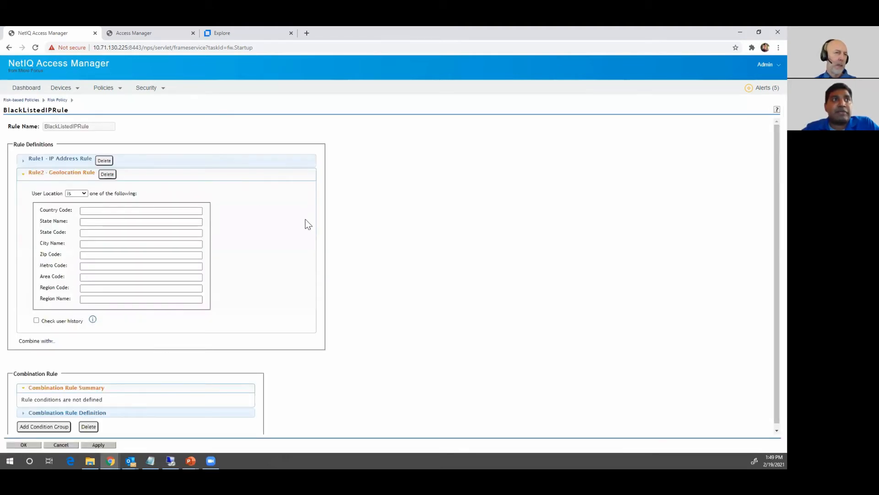
{"action": "left_click_drag", "start_coordinate": [775, 200], "coordinate": [763, 265]}
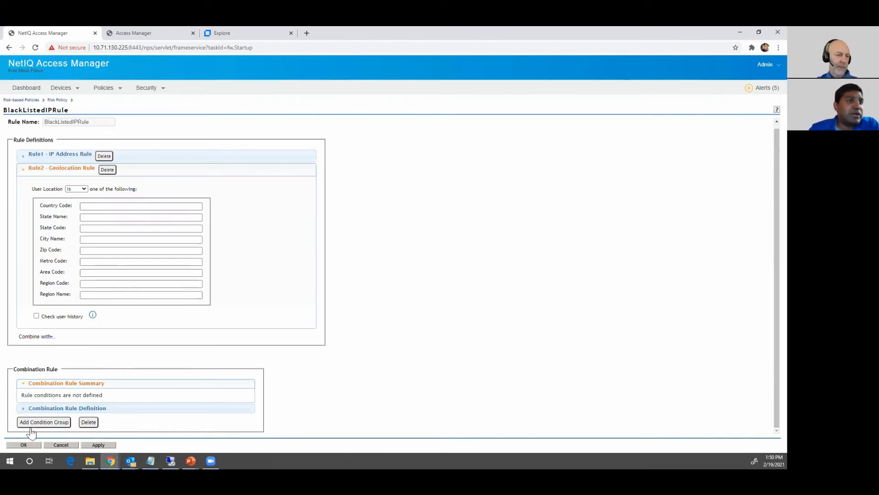
Add a condition group keeping both Group Operators at AND, then discard the rule edits
{"action": "left_click", "coordinate": [45, 422]}
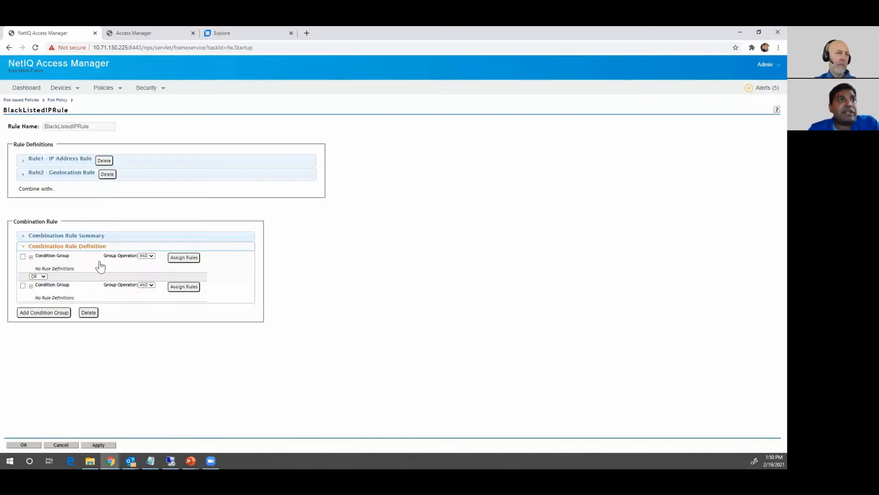
{"action": "left_click", "coordinate": [148, 285]}
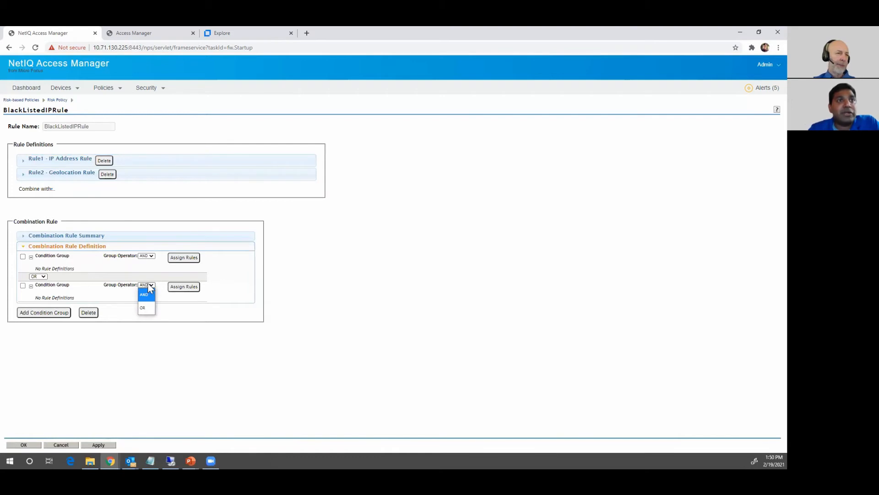
{"action": "left_click", "coordinate": [149, 256]}
{"action": "left_click", "coordinate": [305, 278]}
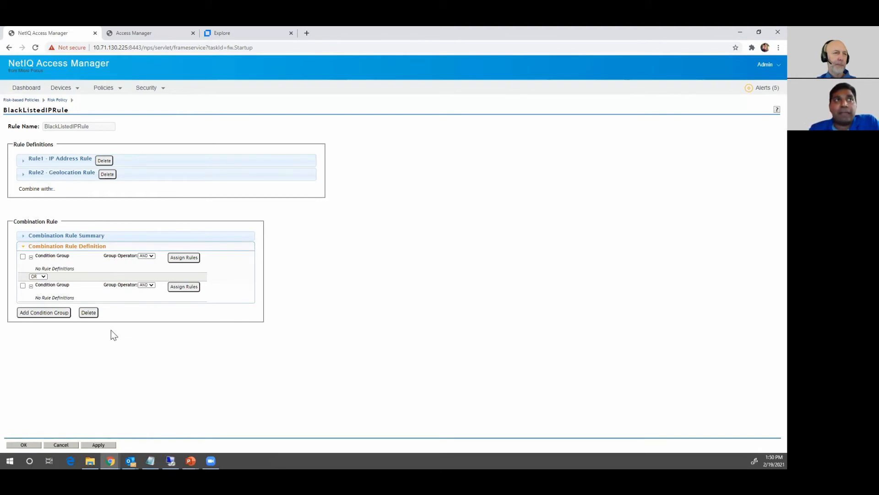
{"action": "left_click", "coordinate": [61, 446]}
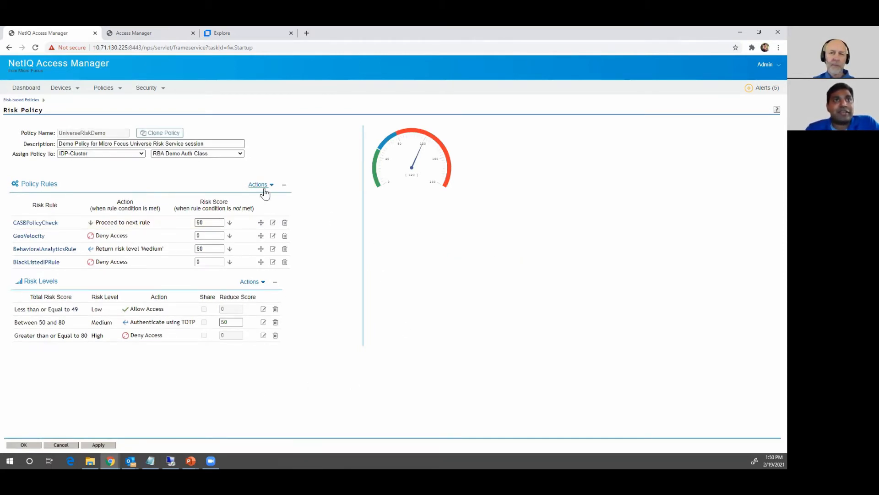
Turn on Toggle Validate from the Policy Rules Actions menu
{"action": "left_click", "coordinate": [272, 185]}
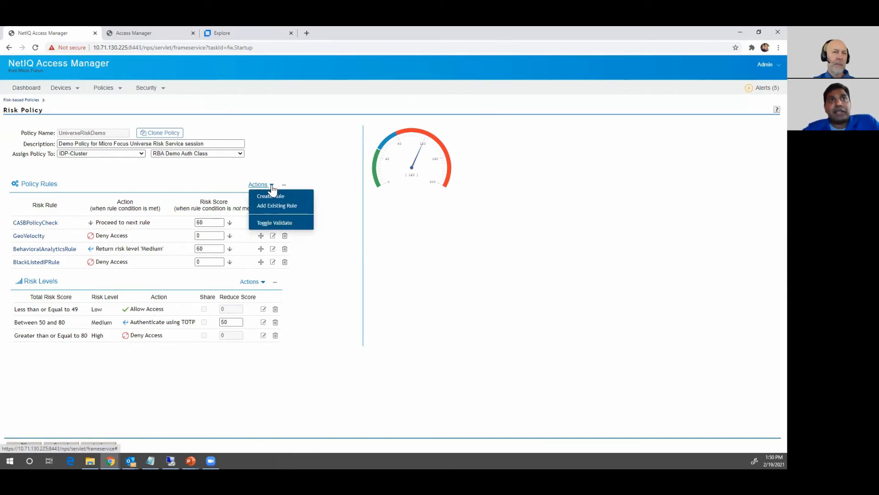
{"action": "left_click", "coordinate": [279, 223]}
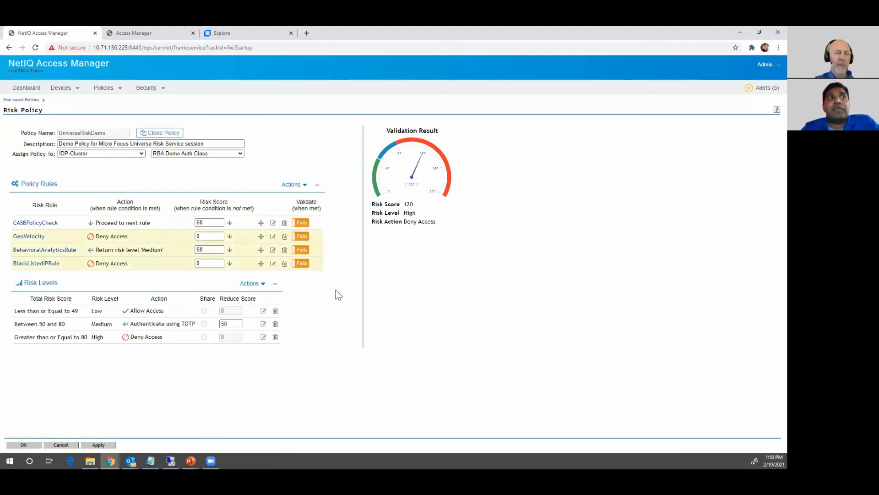
Try CASBPolicyCheck, GeoVelocity, BehavioralAnalyticsRule and BlackListedIPRule as Pass, then reset each to Fails
{"action": "left_click", "coordinate": [297, 223]}
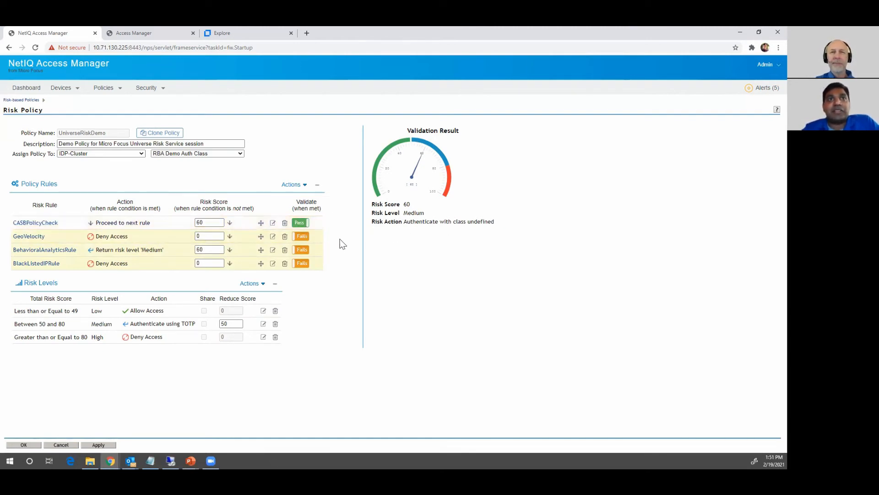
{"action": "left_click", "coordinate": [301, 236]}
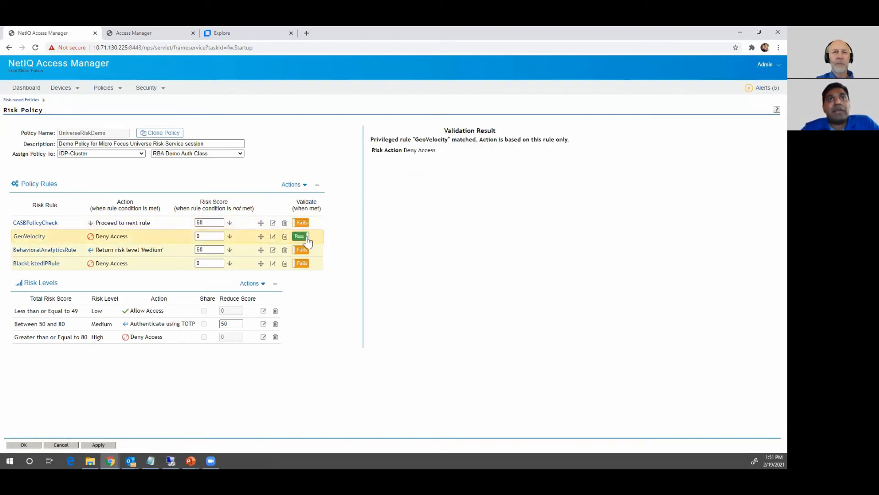
{"action": "left_click", "coordinate": [305, 237]}
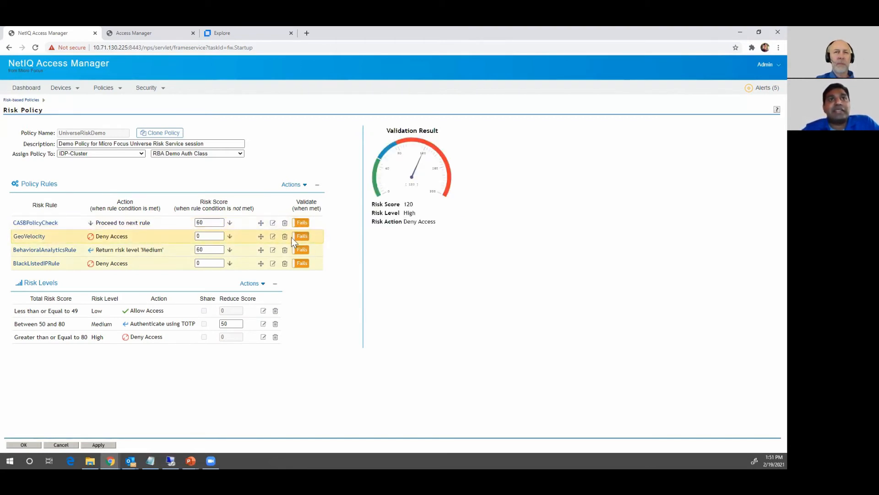
{"action": "left_click", "coordinate": [293, 236]}
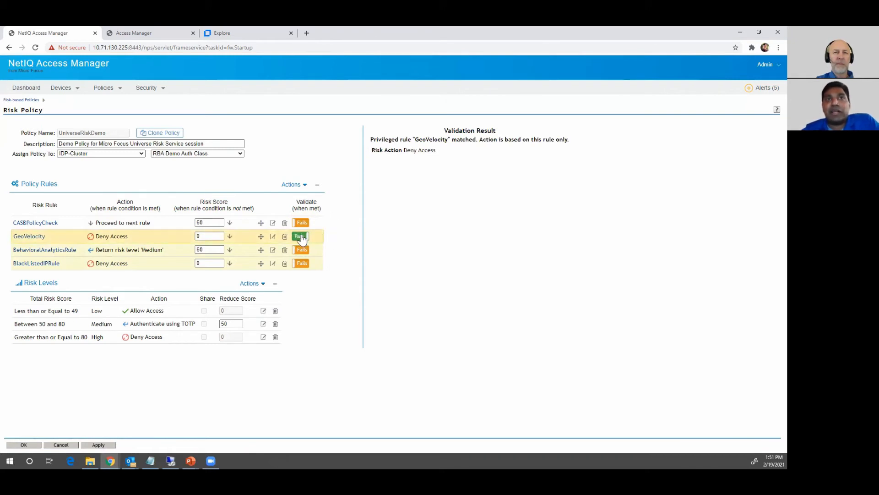
{"action": "left_click", "coordinate": [305, 239]}
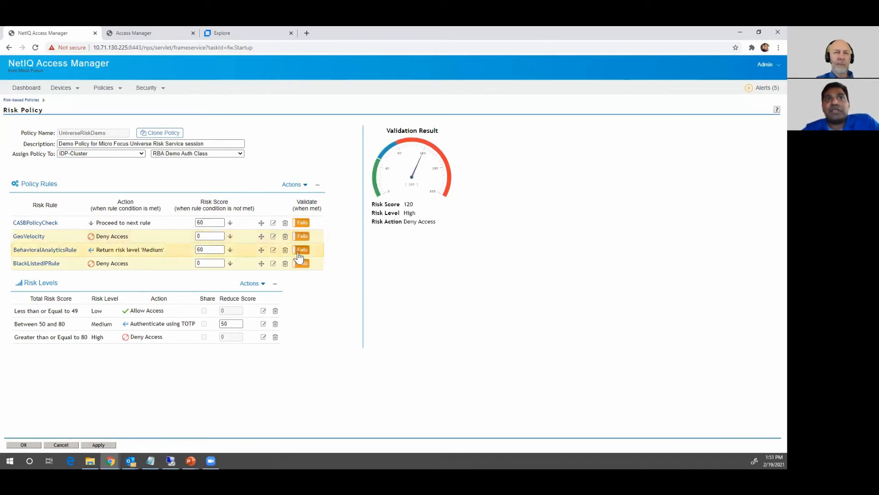
{"action": "left_click", "coordinate": [298, 251]}
{"action": "left_click", "coordinate": [299, 251]}
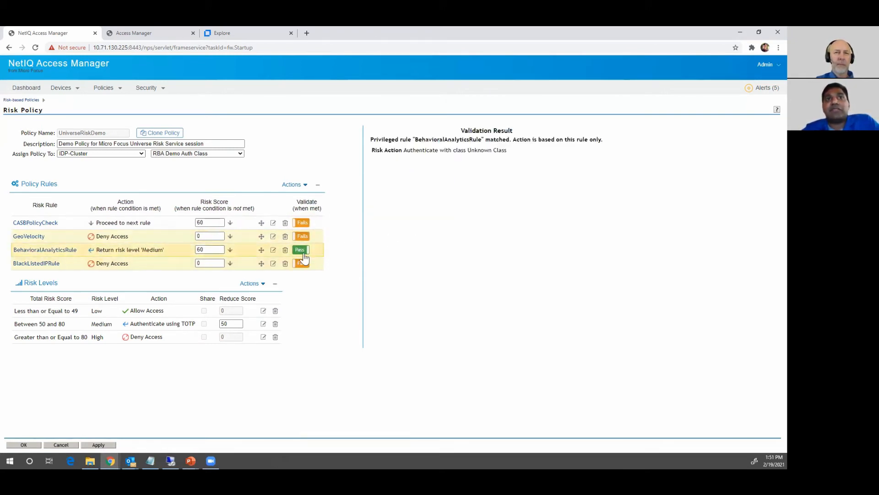
{"action": "left_click", "coordinate": [294, 265]}
{"action": "left_click", "coordinate": [299, 264]}
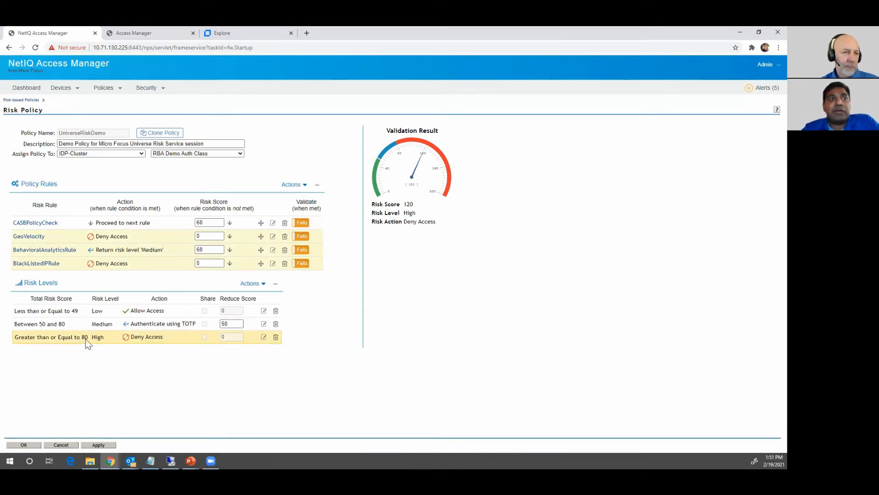
Review the High risk level's Action, Risk Level and score comparison options, then cancel unchanged
{"action": "left_click", "coordinate": [263, 337]}
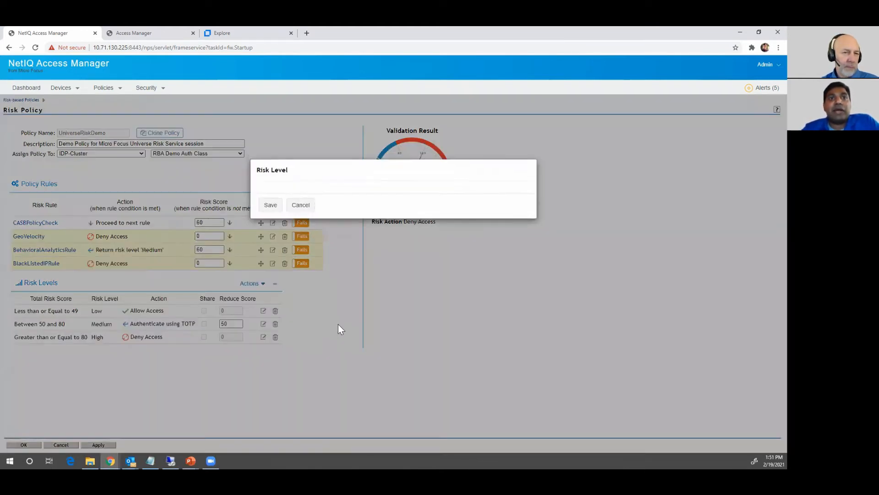
{"action": "left_click", "coordinate": [326, 226]}
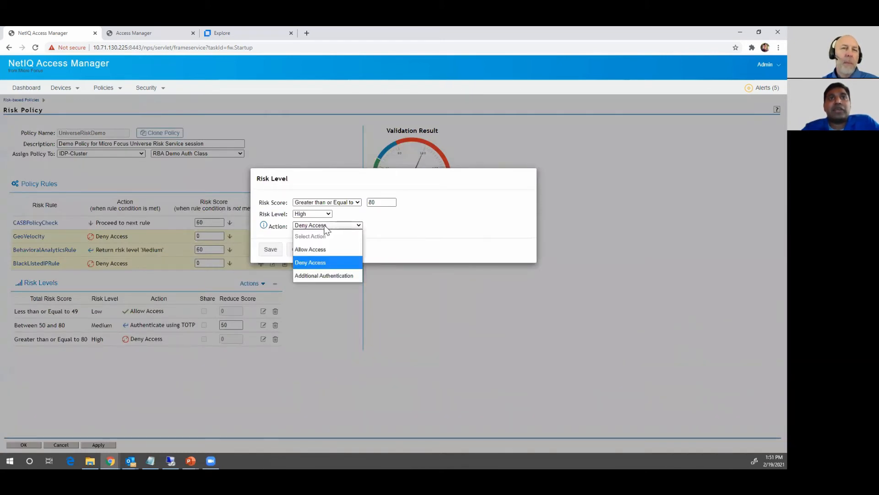
{"action": "left_click", "coordinate": [405, 236]}
{"action": "left_click", "coordinate": [312, 214]}
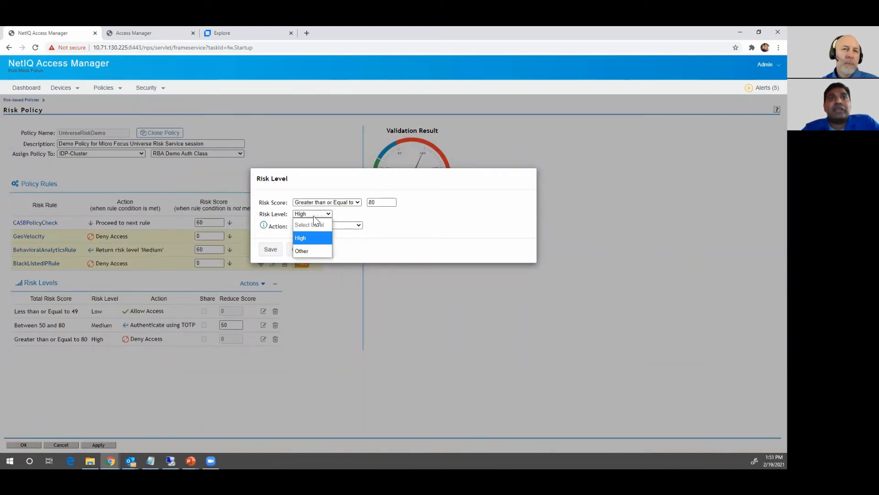
{"action": "left_click", "coordinate": [327, 214]}
{"action": "left_click", "coordinate": [325, 202]}
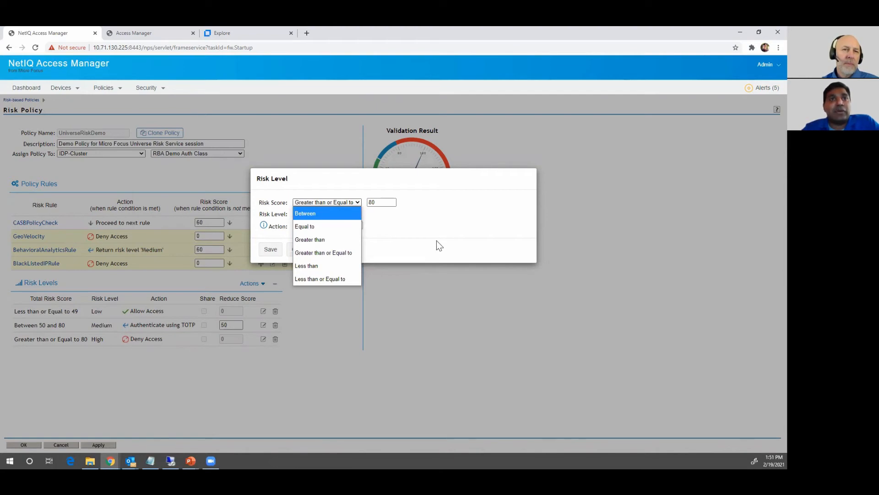
{"action": "left_click", "coordinate": [438, 229]}
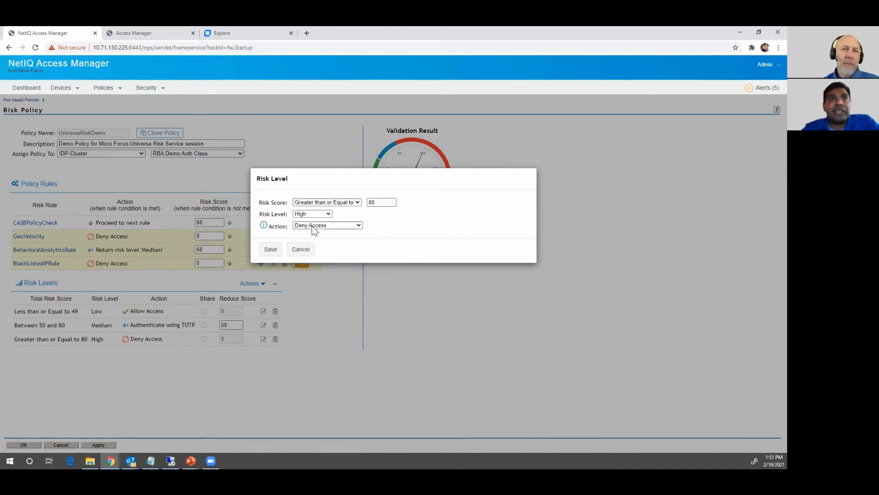
{"action": "left_click", "coordinate": [304, 252]}
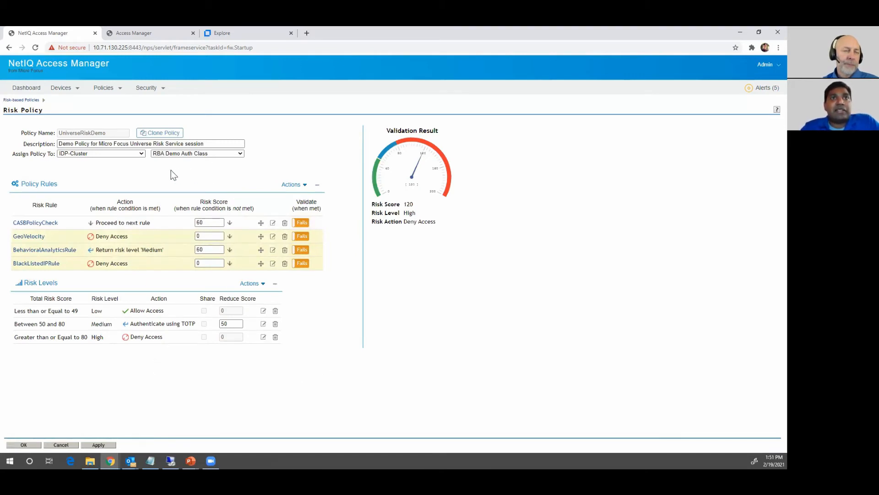
{"action": "left_click", "coordinate": [273, 250]}
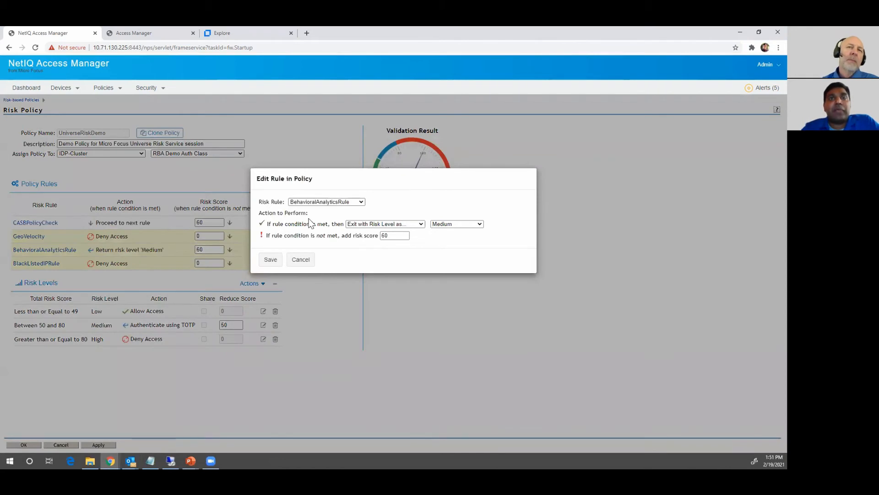
{"action": "left_click", "coordinate": [404, 225]}
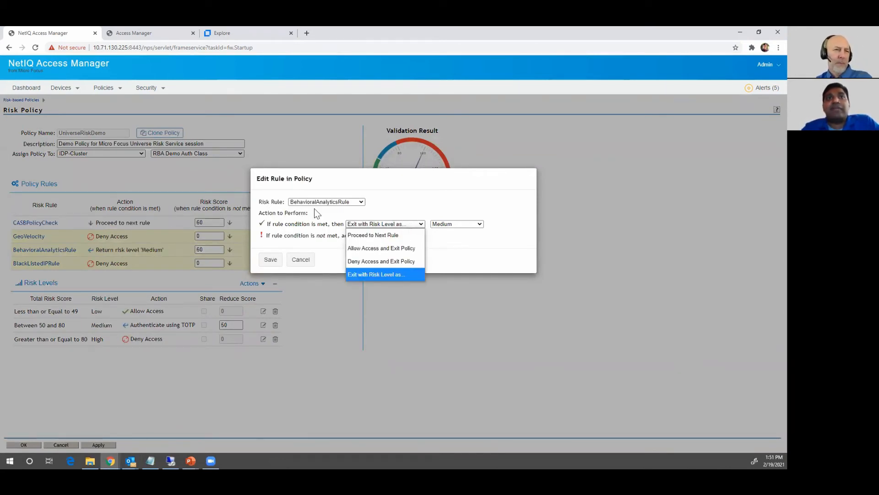
{"action": "left_click", "coordinate": [322, 242]}
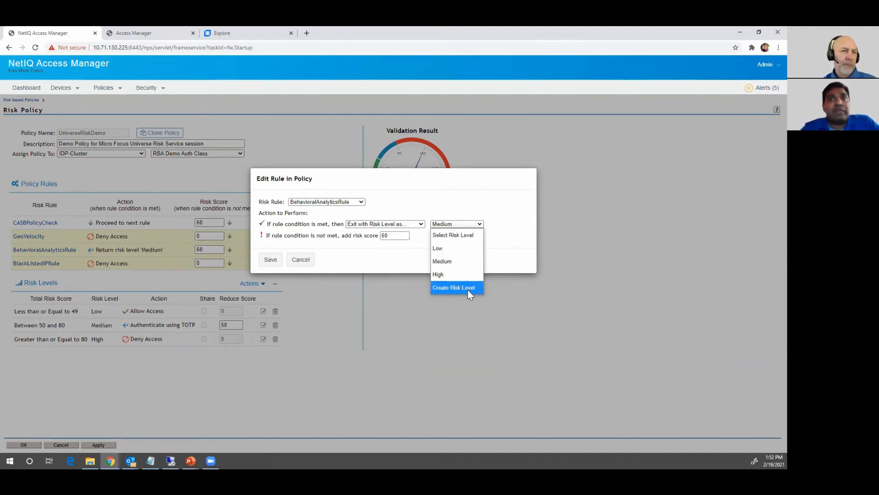
{"action": "left_click", "coordinate": [509, 236]}
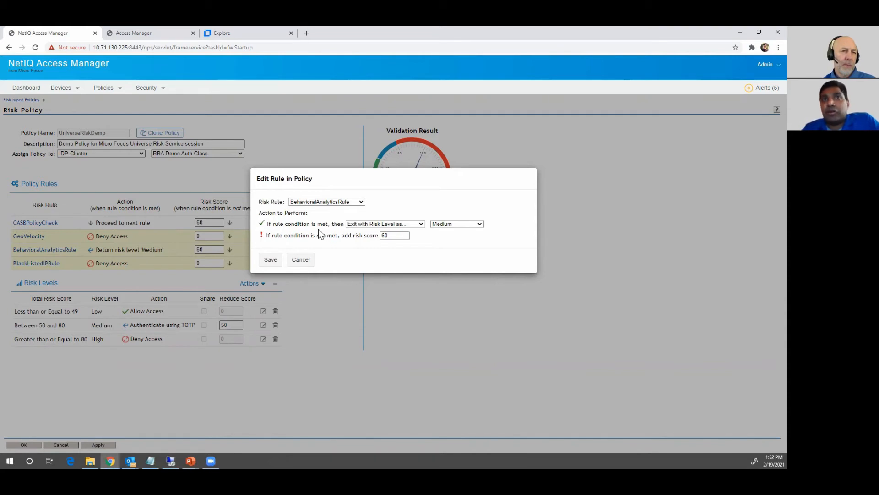
{"action": "left_click", "coordinate": [301, 260]}
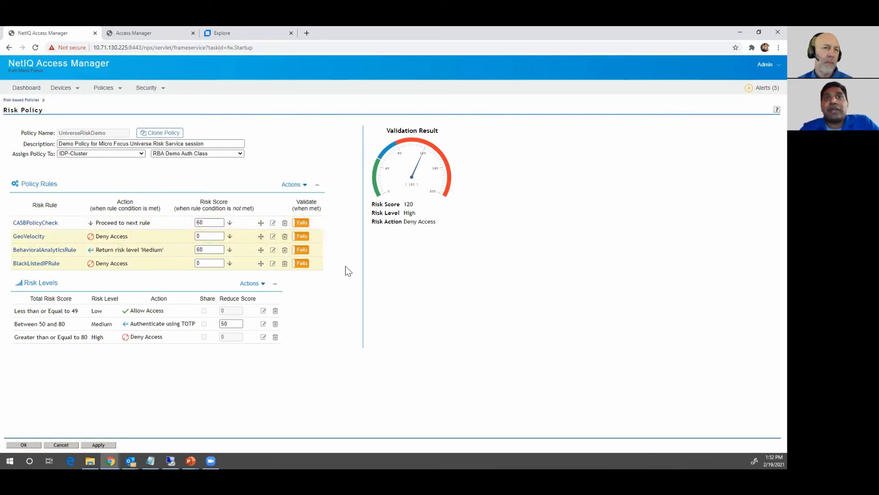
Reload the Access Manager user login page in the second browser tab
{"action": "left_click", "coordinate": [158, 35]}
{"action": "left_click", "coordinate": [169, 47]}
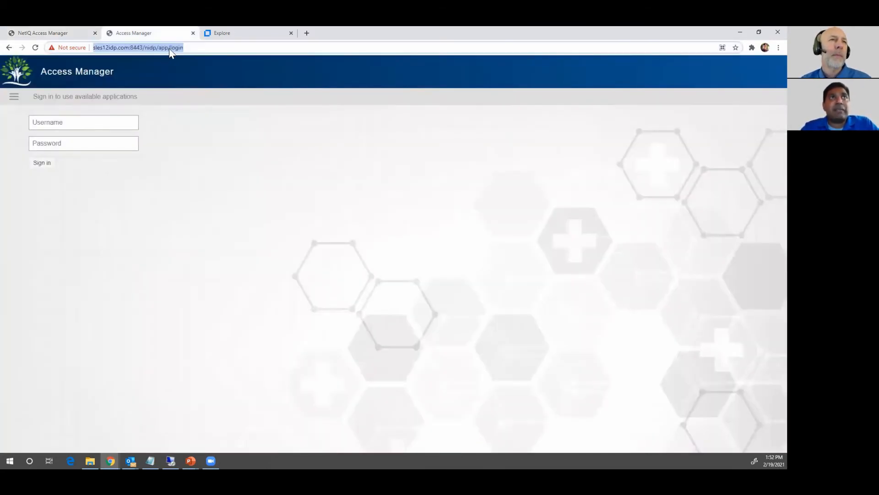
{"action": "key", "text": "Return"}
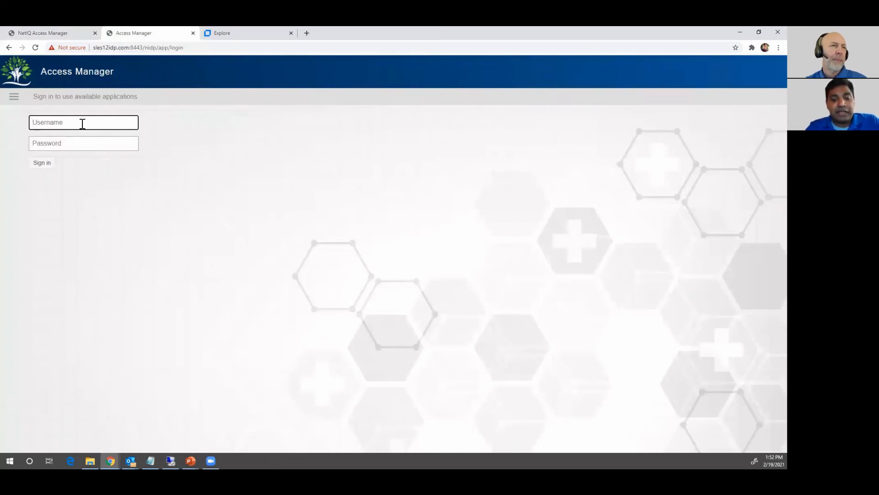
Sign in with the test user's username and password, then view the code-entry page
{"action": "type", "text": "brandon"}
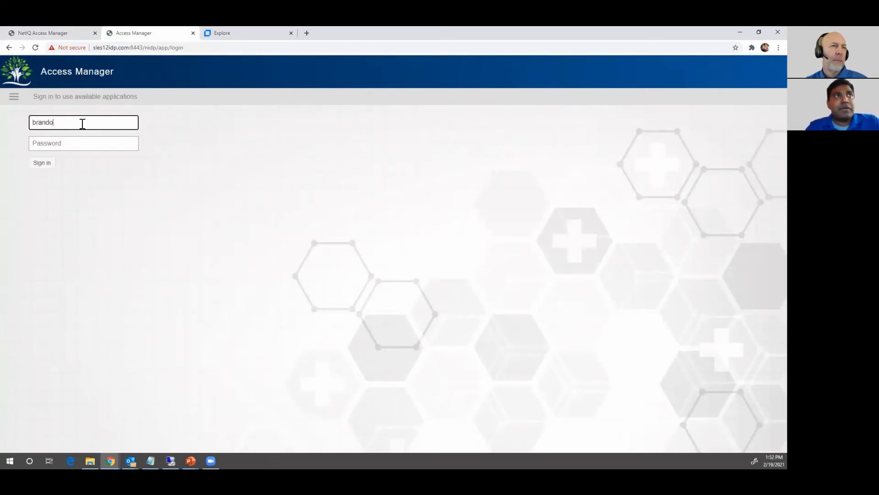
{"action": "key", "text": "Tab"}
{"action": "type", "text": "******"}
{"action": "key", "text": "Return"}
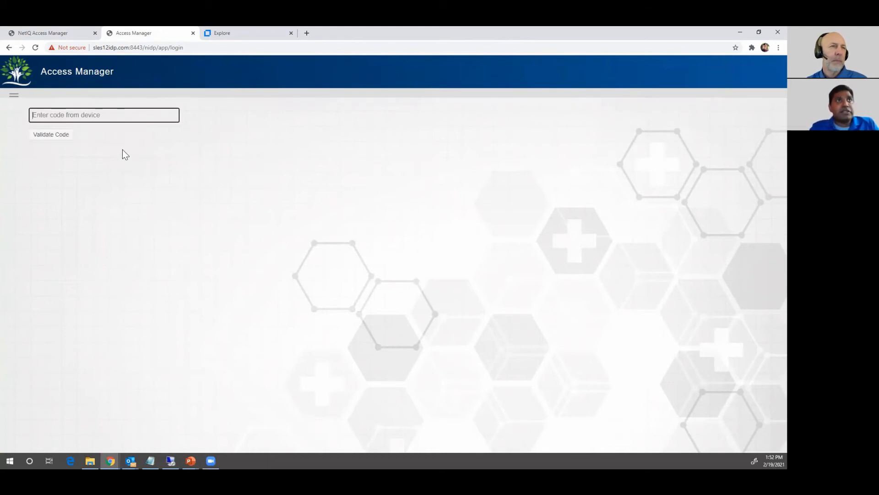
{"action": "left_click", "coordinate": [67, 34]}
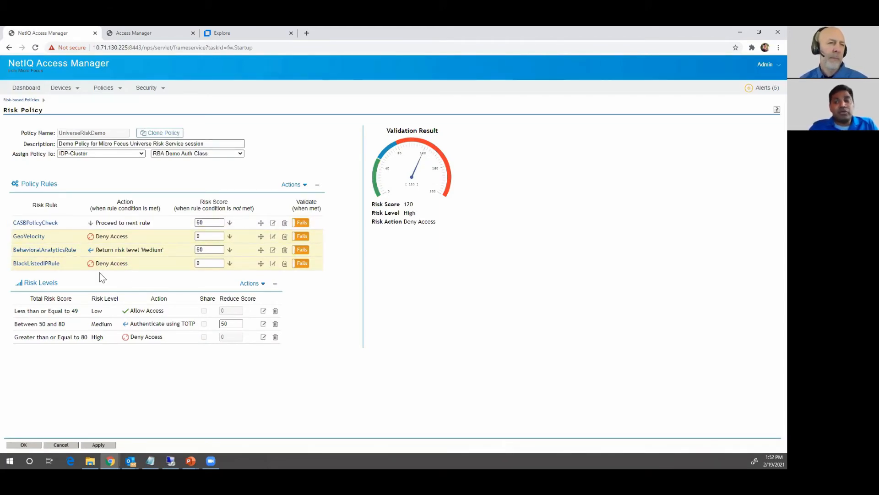
{"action": "left_click", "coordinate": [140, 34]}
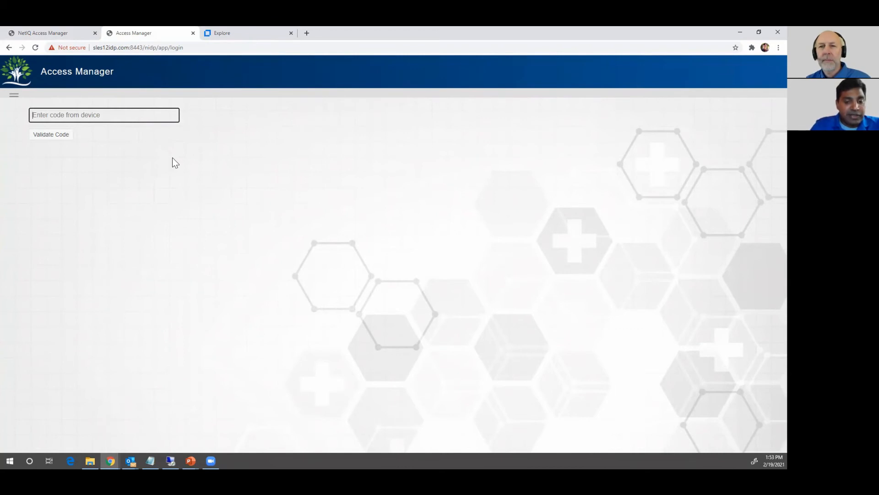
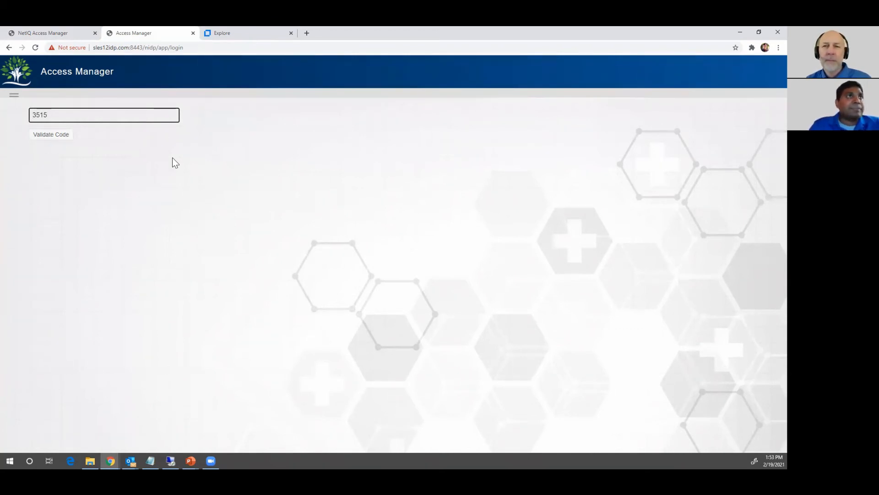
Enter and validate the device verification code, then bring up the remote machine's sign-in page
{"action": "left_click", "coordinate": [57, 136]}
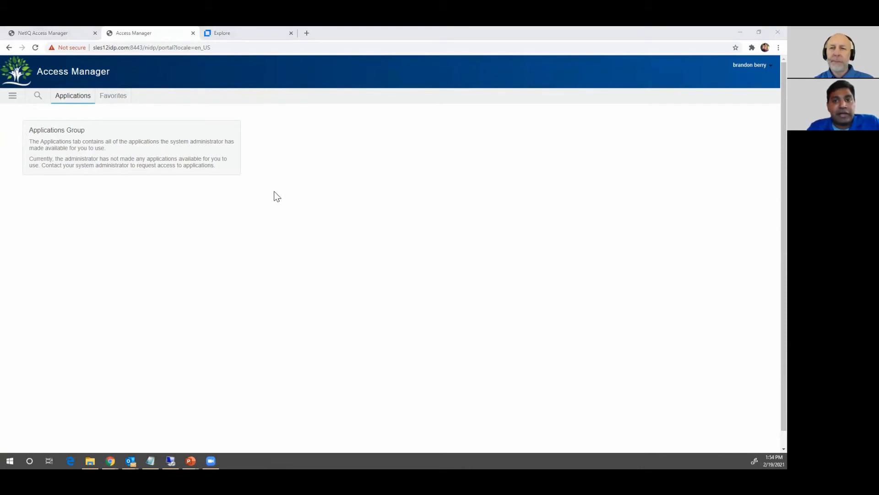
{"action": "key", "text": "alt+Tab"}
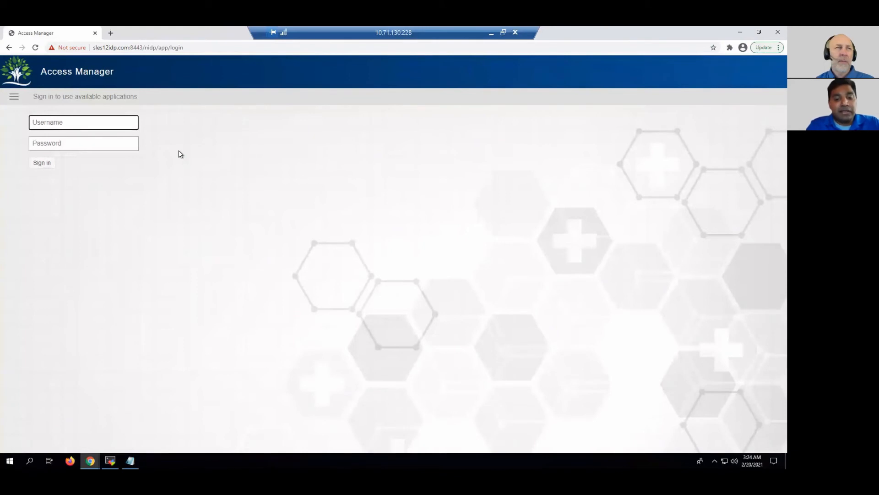
Enter the start of the username in the remote sign-in form, then switch back to the local portal
{"action": "type", "text": "bran"}
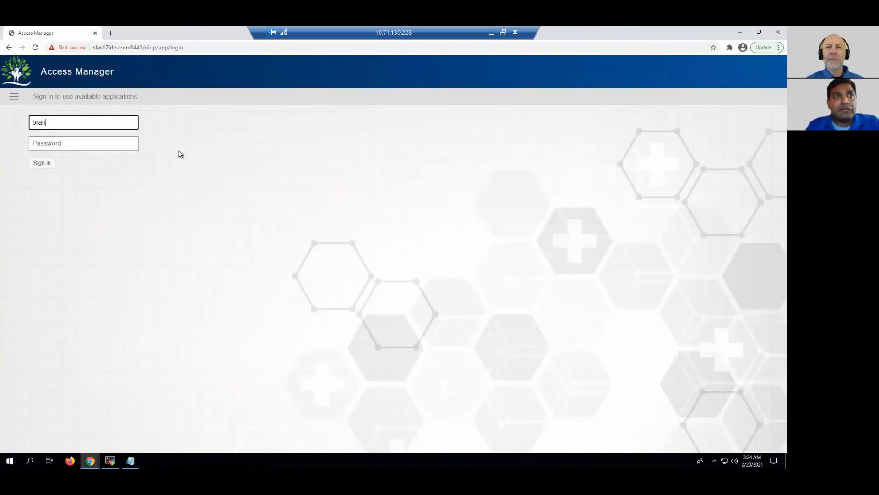
{"action": "key", "text": "Tab"}
{"action": "key", "text": "alt+Tab"}
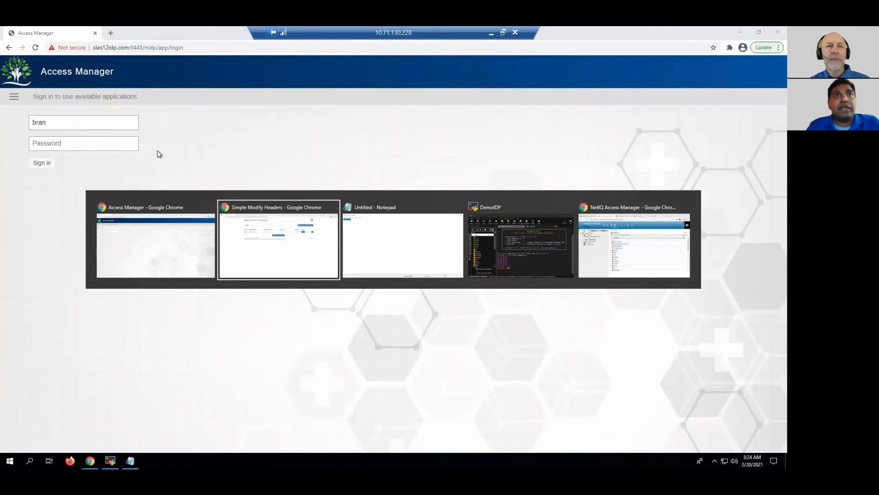
{"action": "key", "text": "Tab"}
{"action": "key", "text": "Tab"}
{"action": "key", "text": "Tab"}
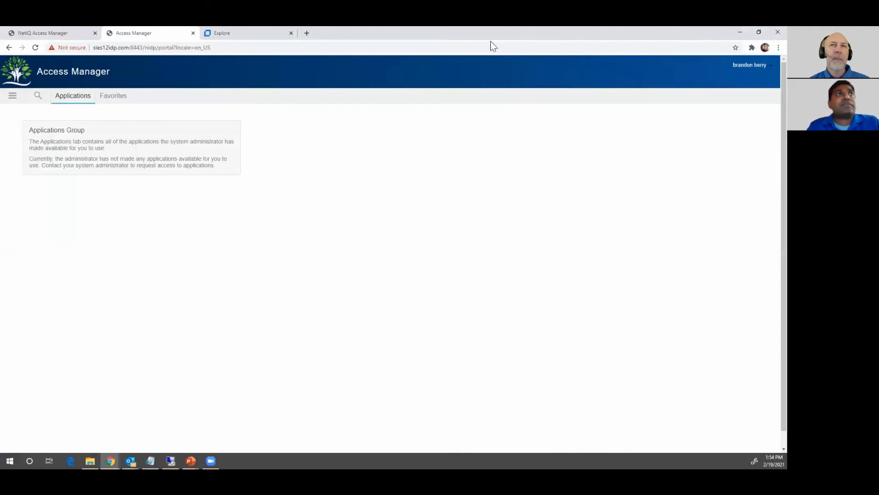
Review GeoVelocity Rule1's 4-hour location check, cancel unchanged, and refocus the remote username field
{"action": "left_click", "coordinate": [55, 31]}
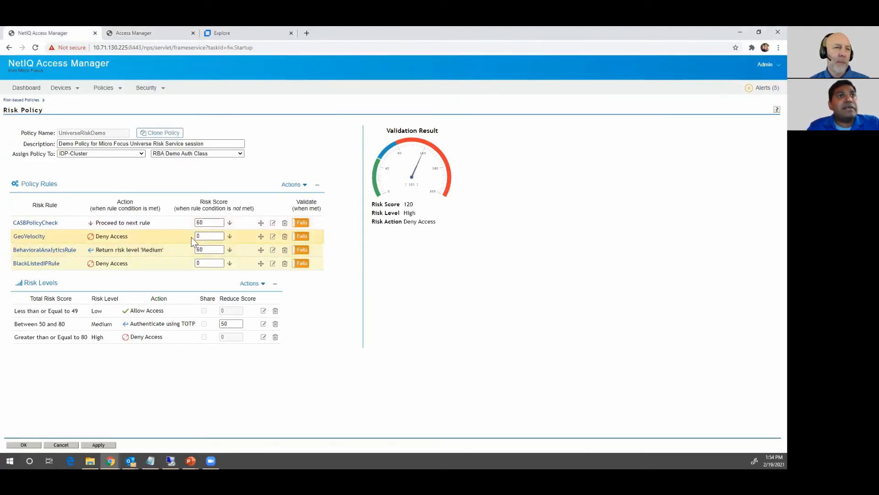
{"action": "left_click", "coordinate": [25, 236]}
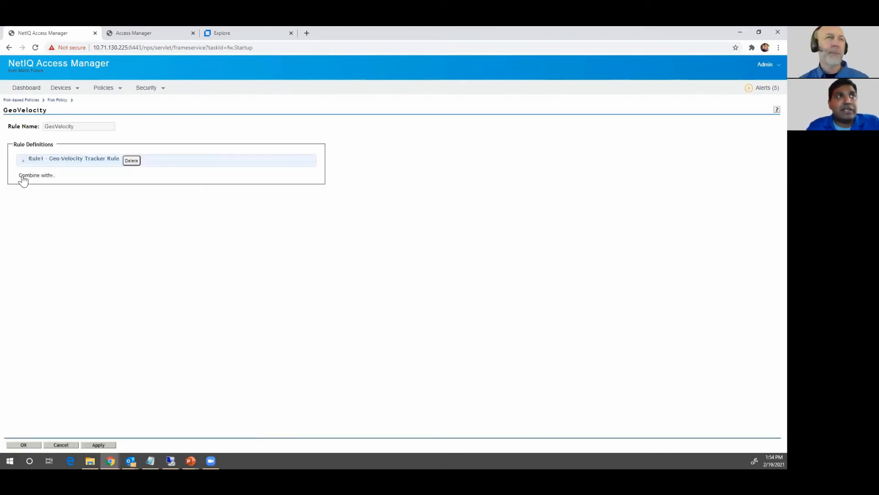
{"action": "left_click", "coordinate": [23, 164]}
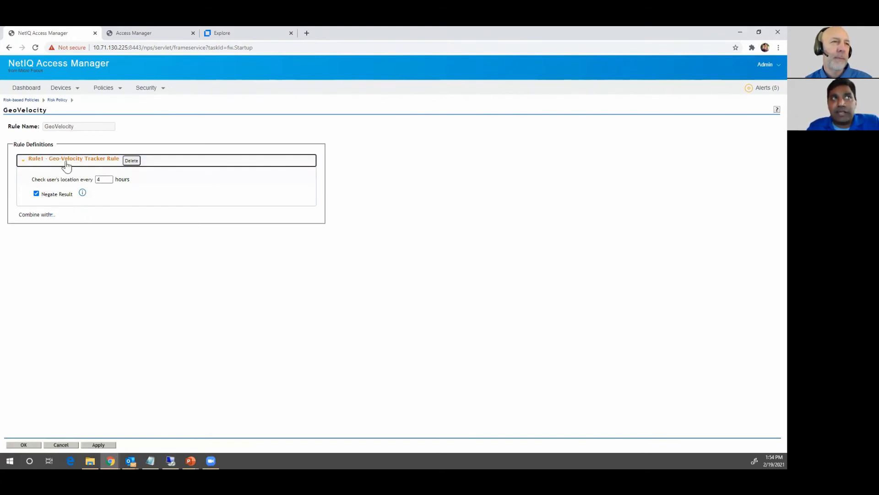
{"action": "left_click", "coordinate": [99, 179]}
{"action": "type", "text": "4"}
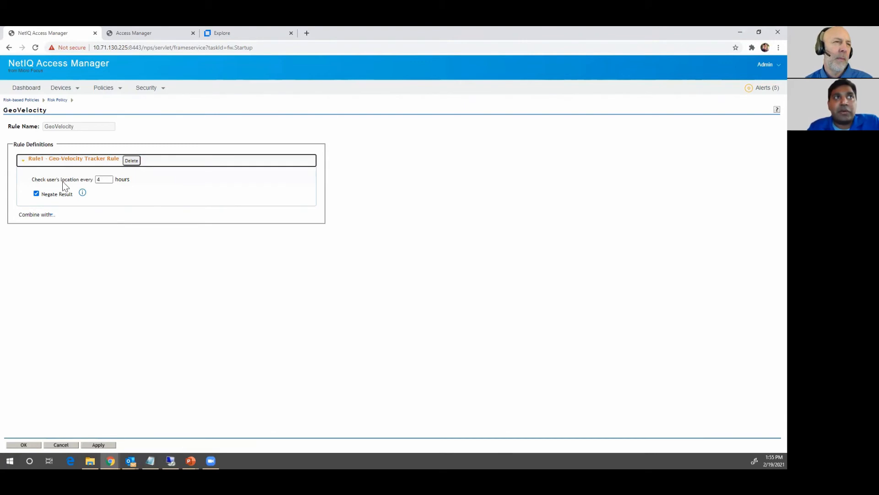
{"action": "left_click_drag", "start_coordinate": [32, 180], "coordinate": [86, 181]}
{"action": "left_click", "coordinate": [85, 179]}
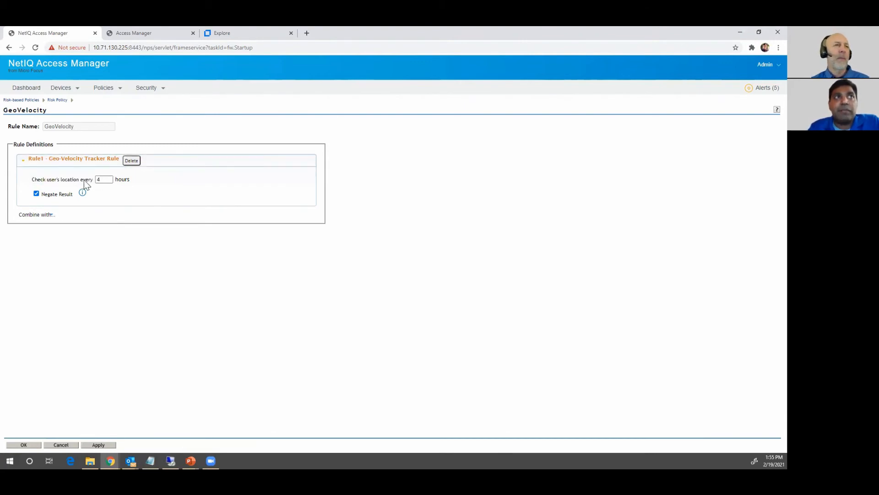
{"action": "left_click", "coordinate": [63, 445]}
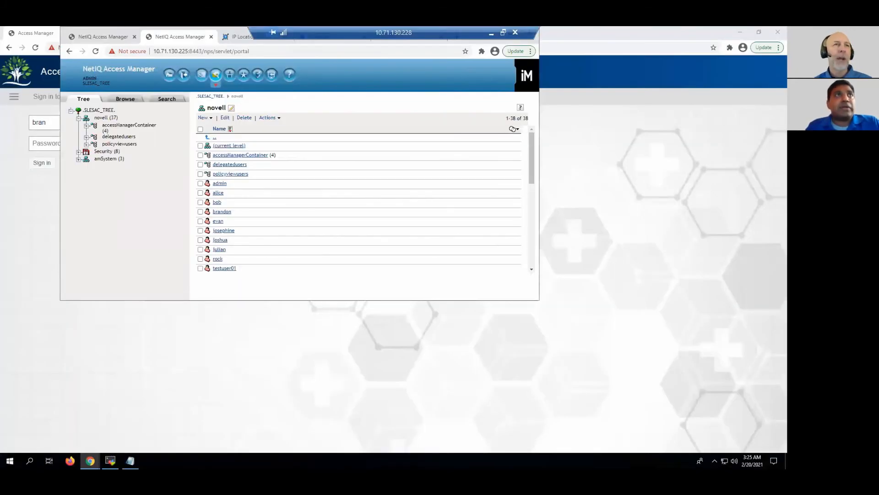
{"action": "left_click", "coordinate": [593, 240]}
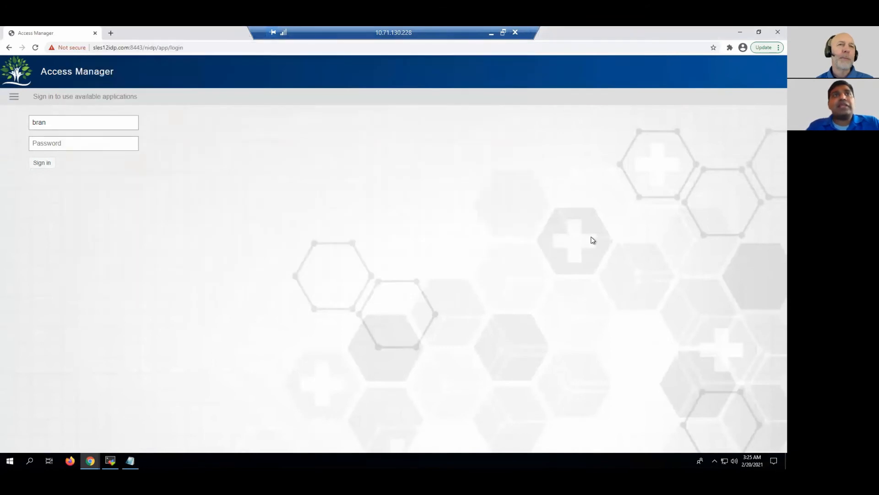
{"action": "left_click", "coordinate": [100, 122]}
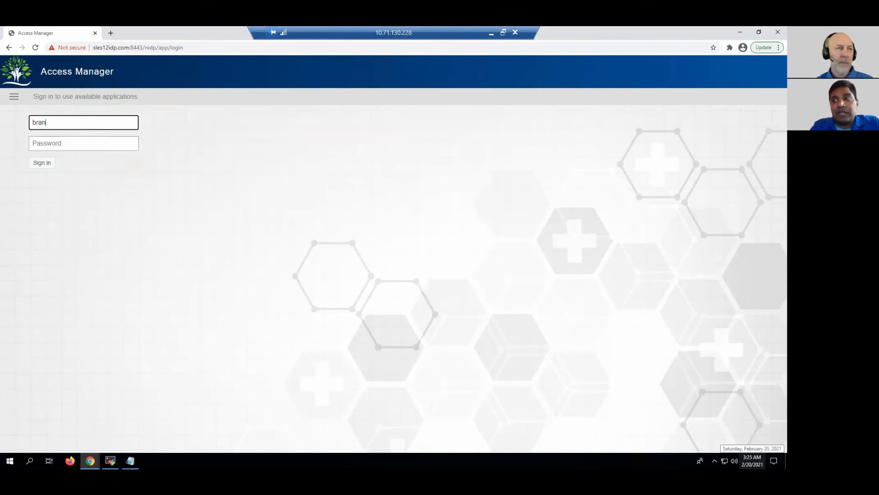
After checking the remote clock, finish the username and password sign-in, which returns Access denied
{"action": "left_click", "coordinate": [752, 460]}
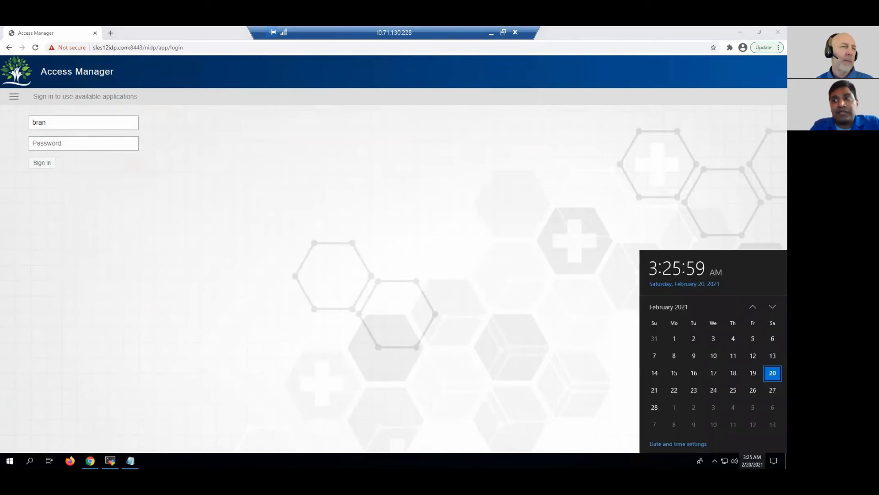
{"action": "left_click", "coordinate": [568, 320]}
{"action": "left_click", "coordinate": [62, 123]}
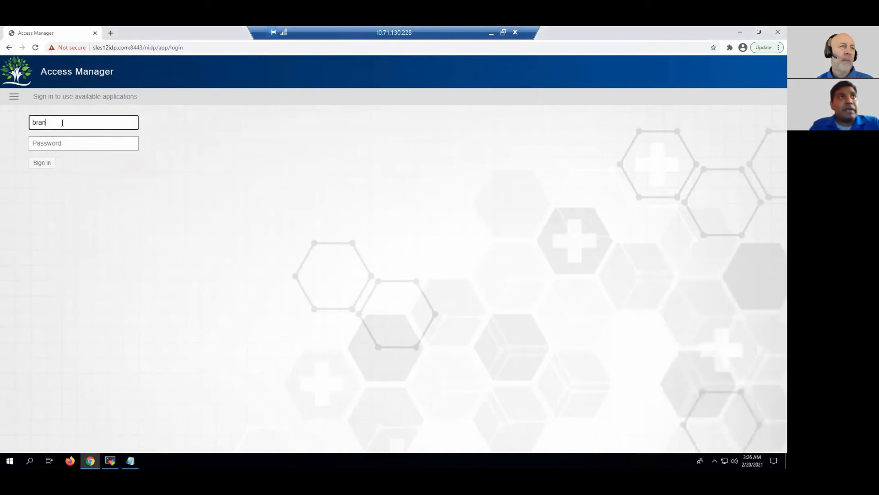
{"action": "type", "text": "don"}
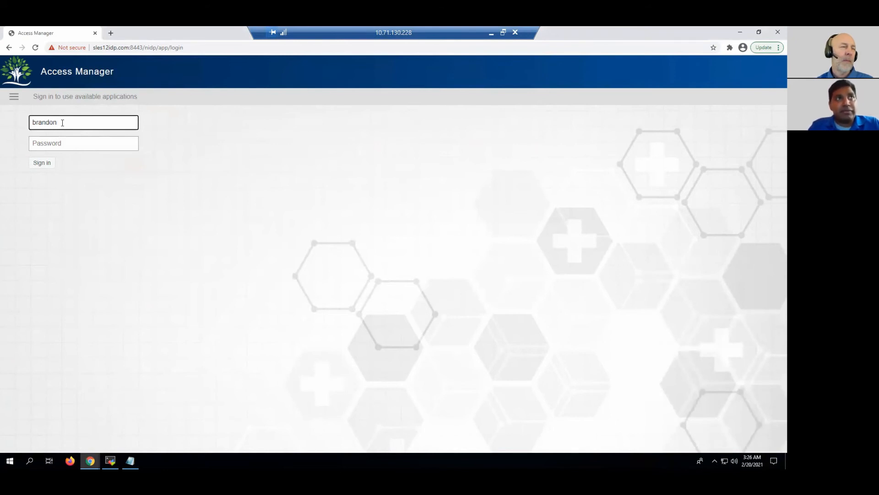
{"action": "key", "text": "Tab"}
{"action": "type", "text": "••••••"}
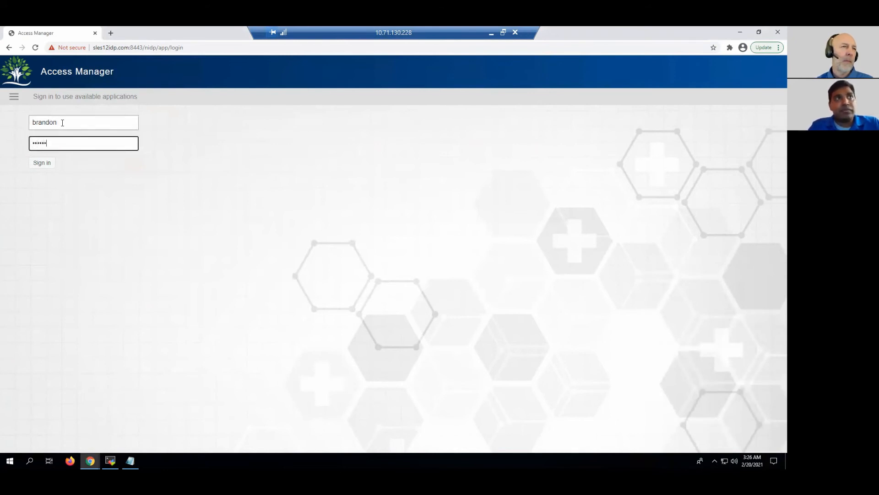
{"action": "key", "text": "Return"}
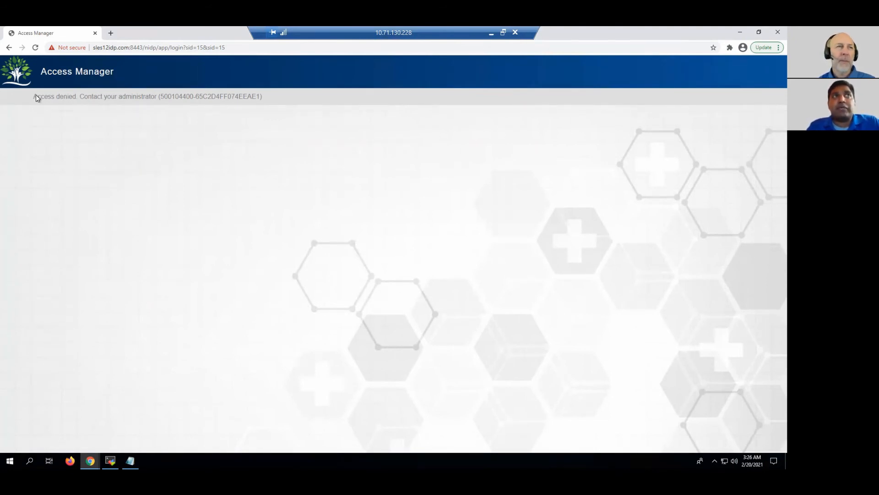
{"action": "left_click_drag", "start_coordinate": [38, 97], "coordinate": [155, 104]}
{"action": "left_click", "coordinate": [224, 156]}
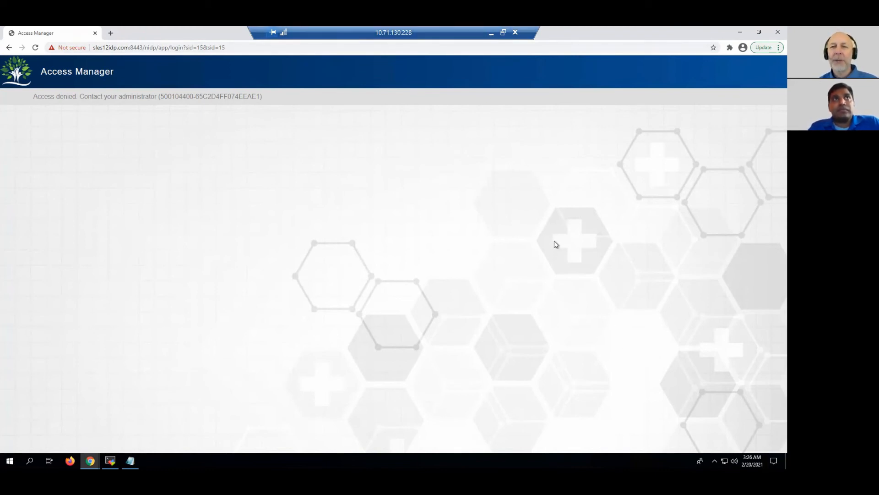
Switch back to the admin console's UniverseRiskDemo risk policy window
{"action": "key", "text": "alt+Tab"}
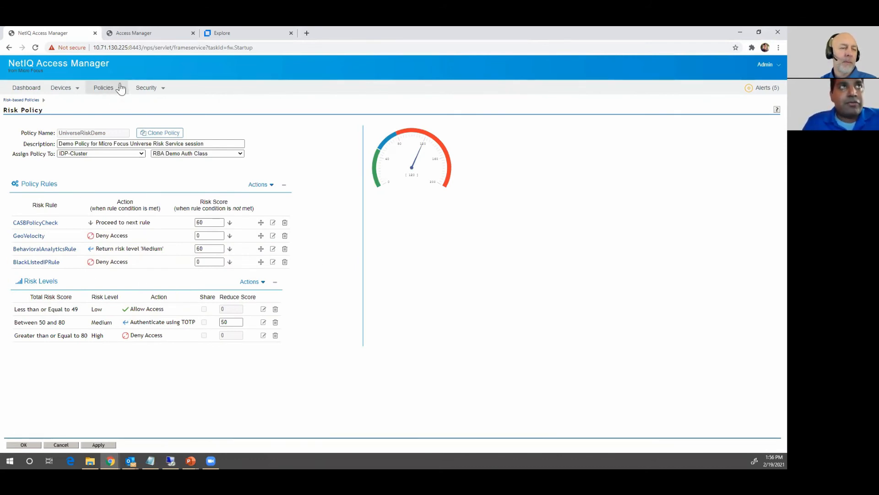
Log the current user out of the portal and reload the sign-in page
{"action": "left_click", "coordinate": [156, 37]}
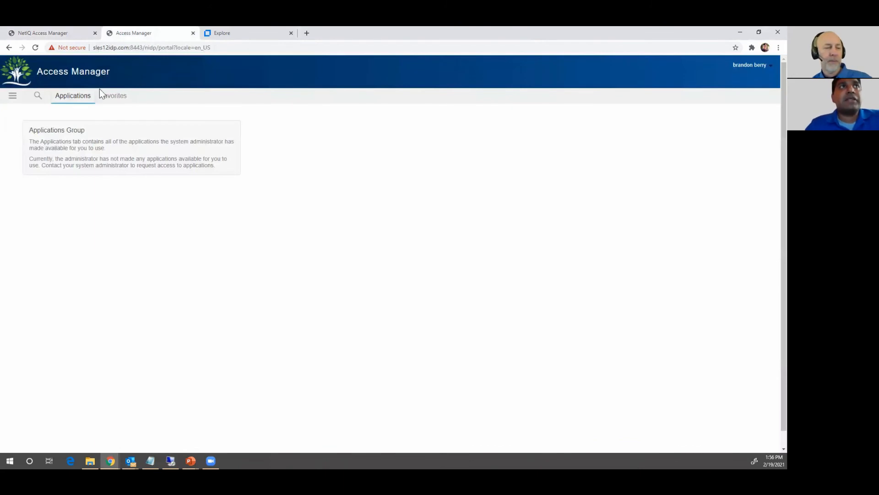
{"action": "left_click", "coordinate": [765, 65]}
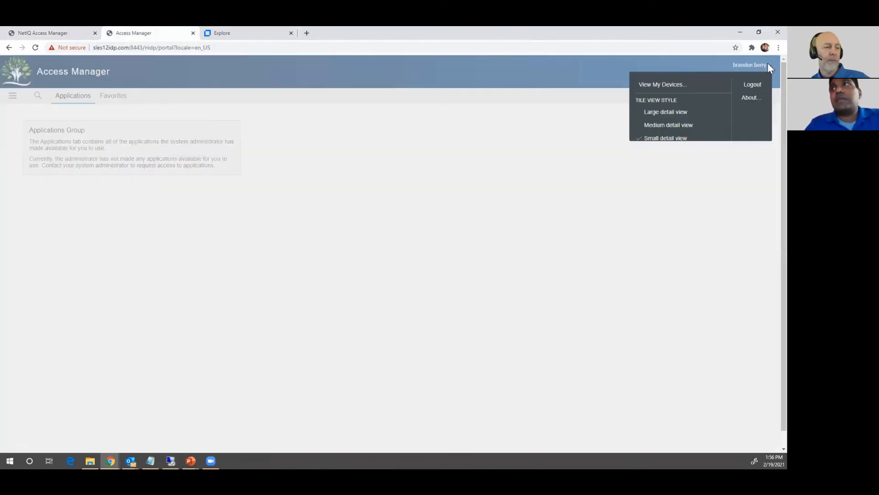
{"action": "left_click", "coordinate": [752, 84]}
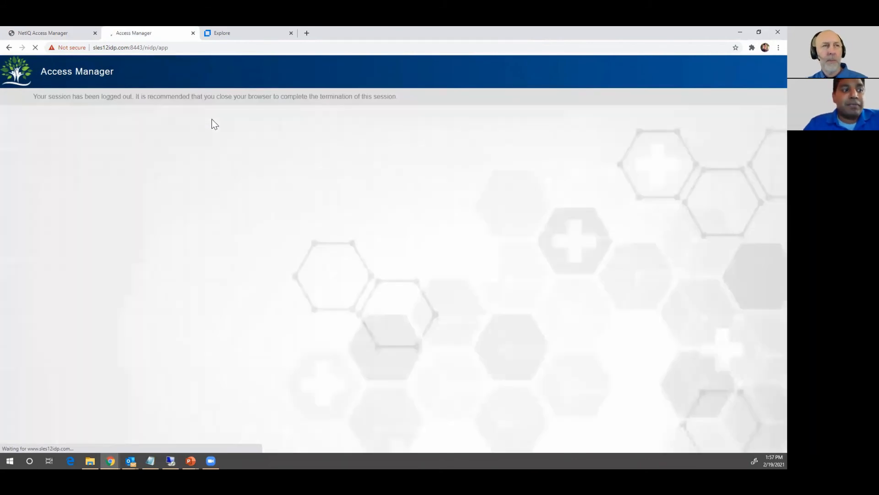
{"action": "left_click", "coordinate": [201, 47]}
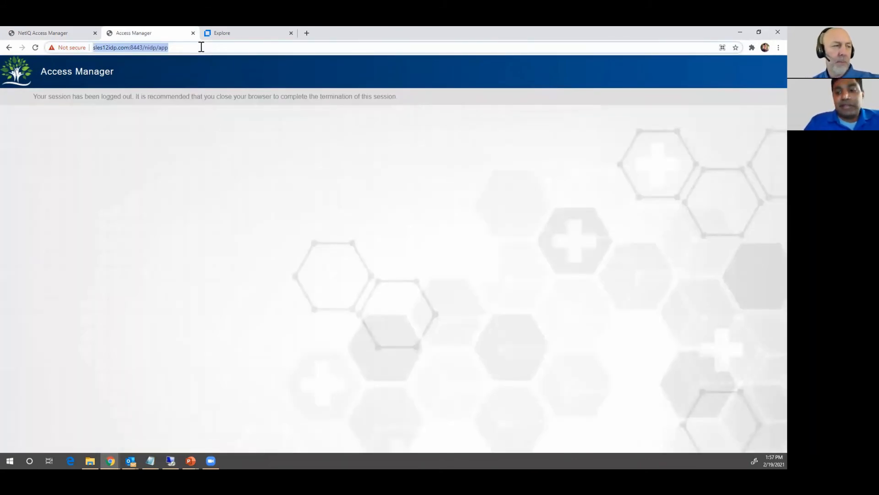
{"action": "key", "text": "Return"}
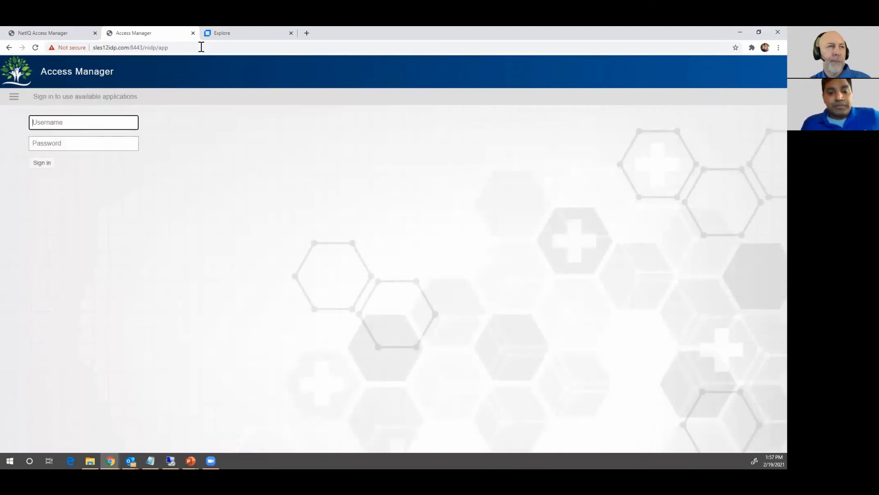
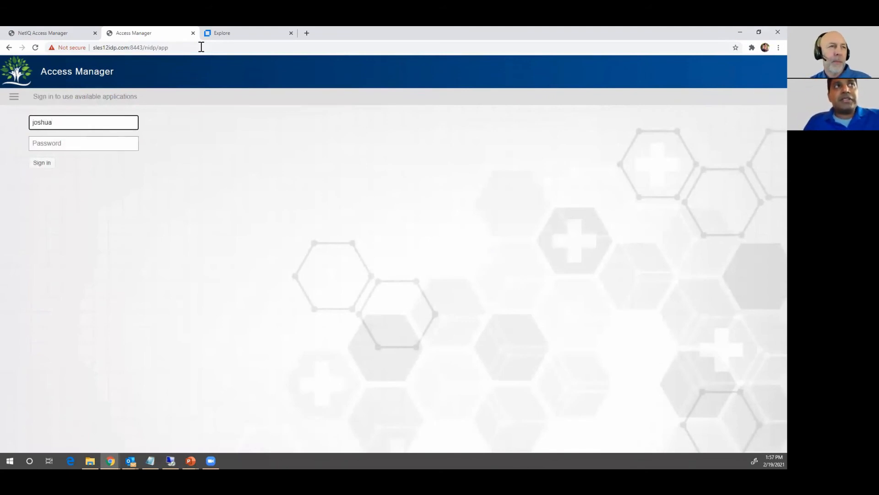
Sign in with the test user's username and password, which is refused with Access denied
{"action": "key", "text": "Tab"}
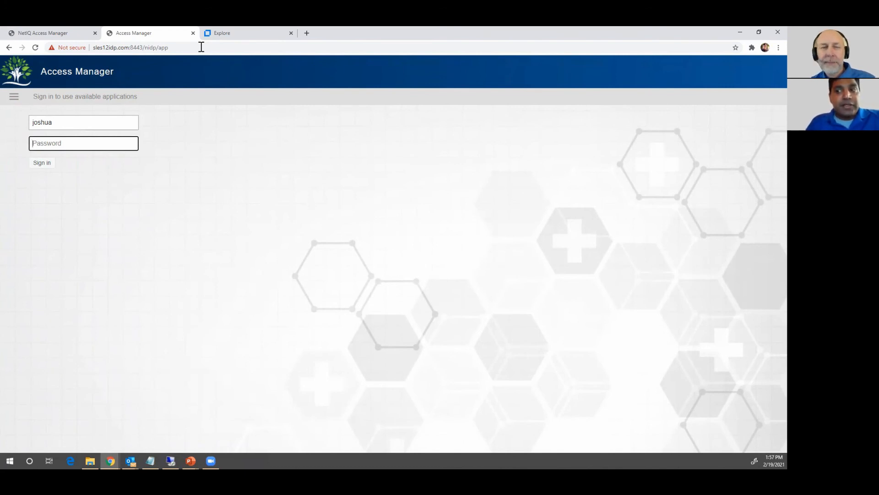
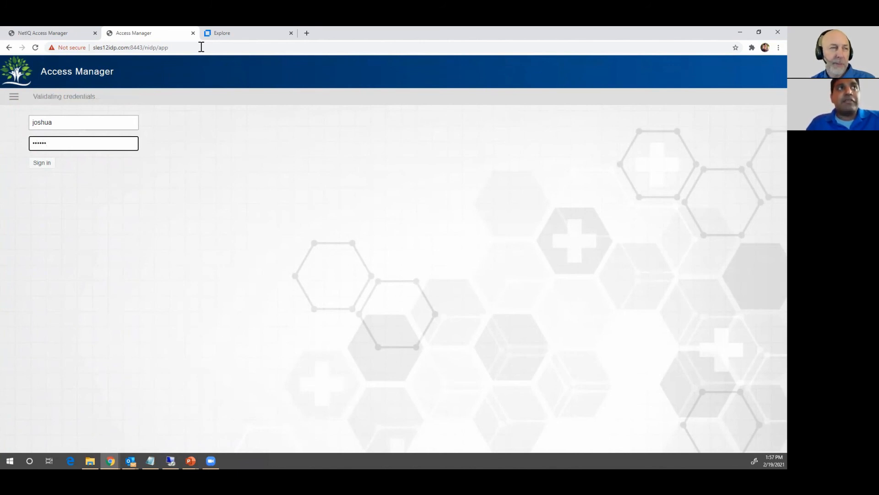
{"action": "key", "text": "Return"}
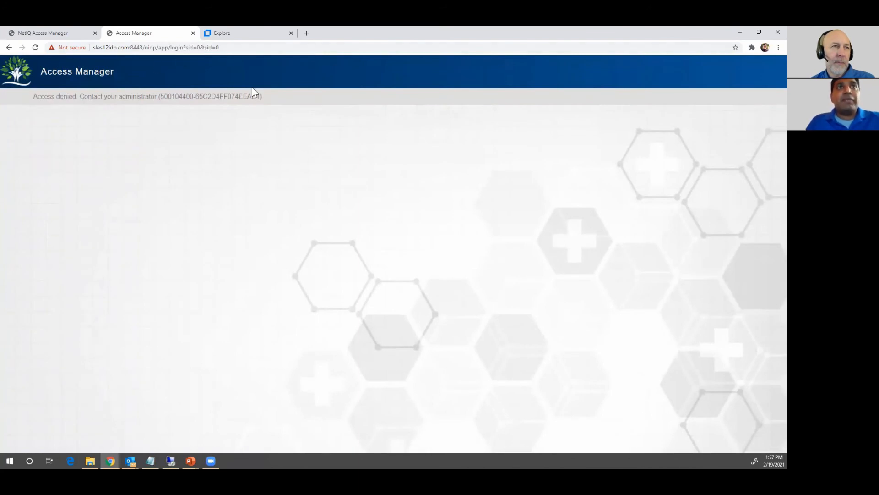
Reload the Interset Explore page, sign in with the saved analyst credentials, and dismiss the save-password prompt
{"action": "left_click", "coordinate": [237, 37]}
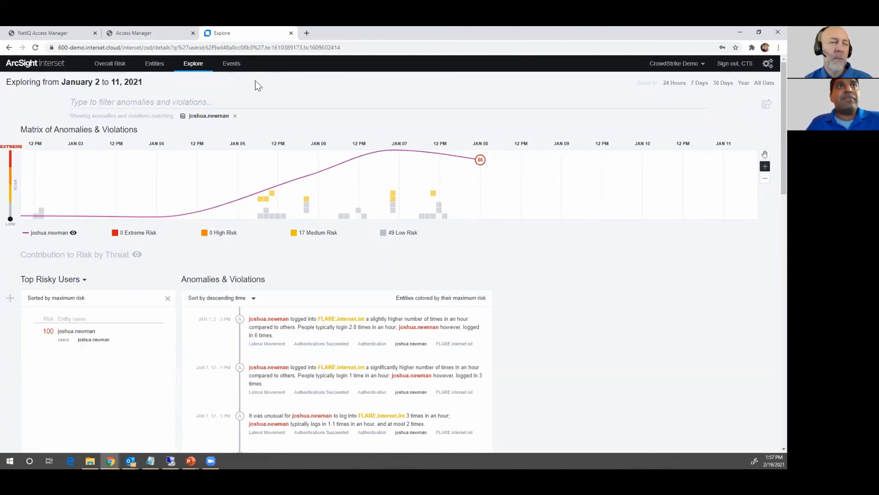
{"action": "left_click", "coordinate": [254, 51]}
{"action": "key", "text": "Return"}
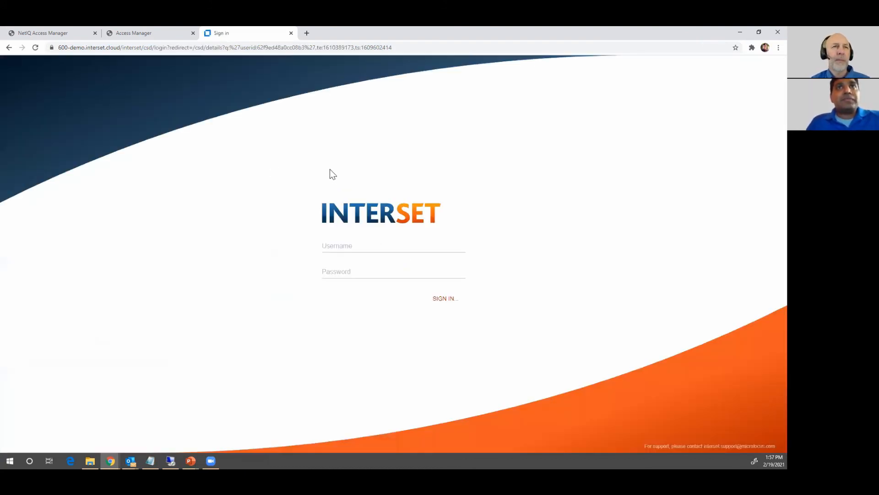
{"action": "left_click", "coordinate": [347, 247]}
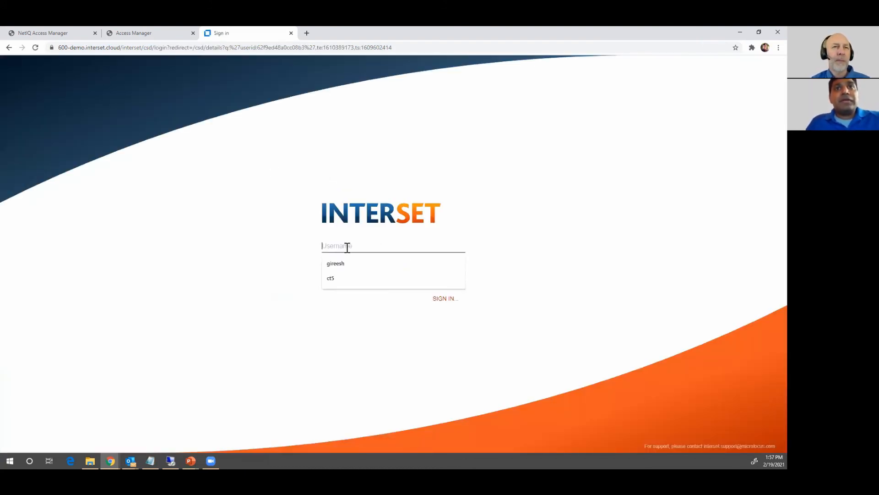
{"action": "left_click", "coordinate": [372, 277]}
{"action": "left_click", "coordinate": [372, 273]}
{"action": "type", "text": "••••••••••"}
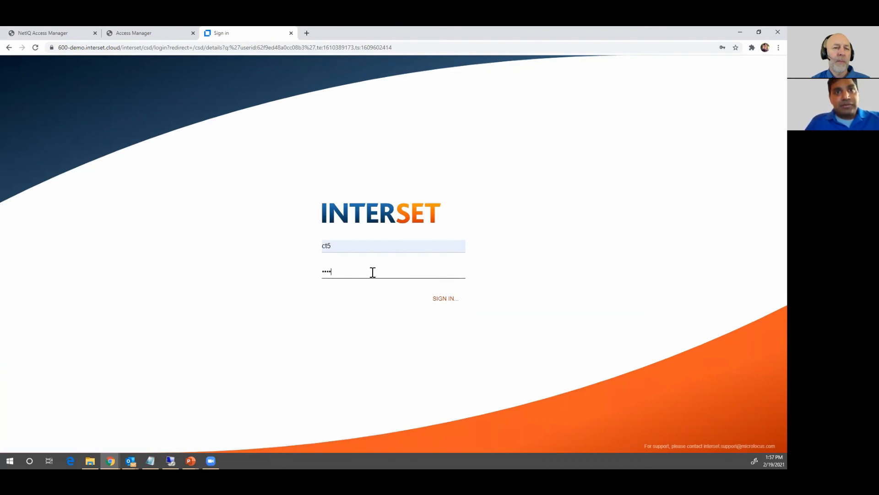
{"action": "type", "text": "•"}
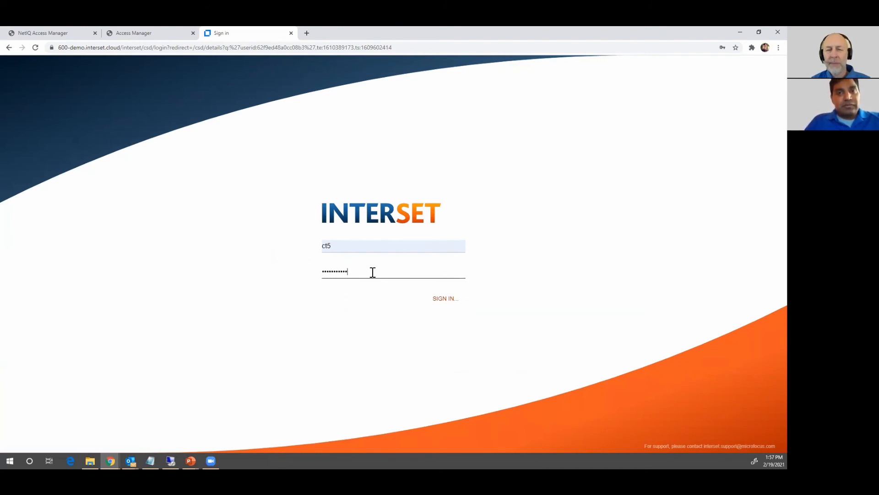
{"action": "key", "text": "Return"}
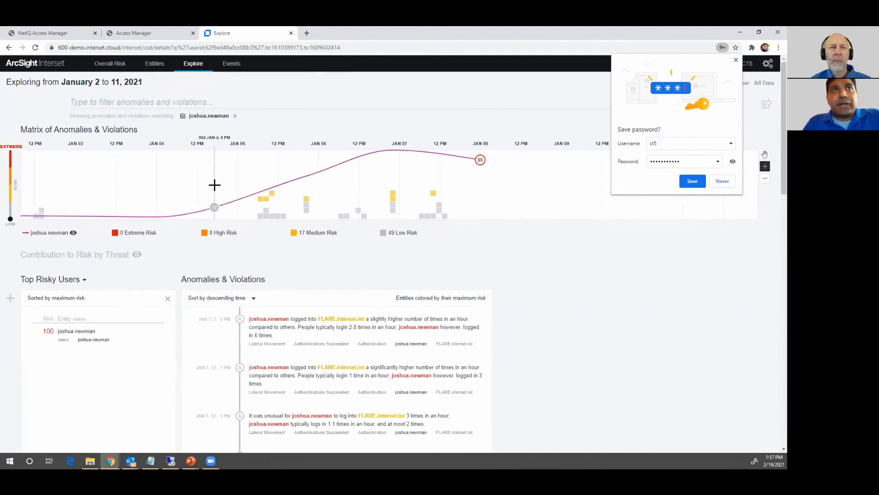
{"action": "left_click", "coordinate": [737, 60]}
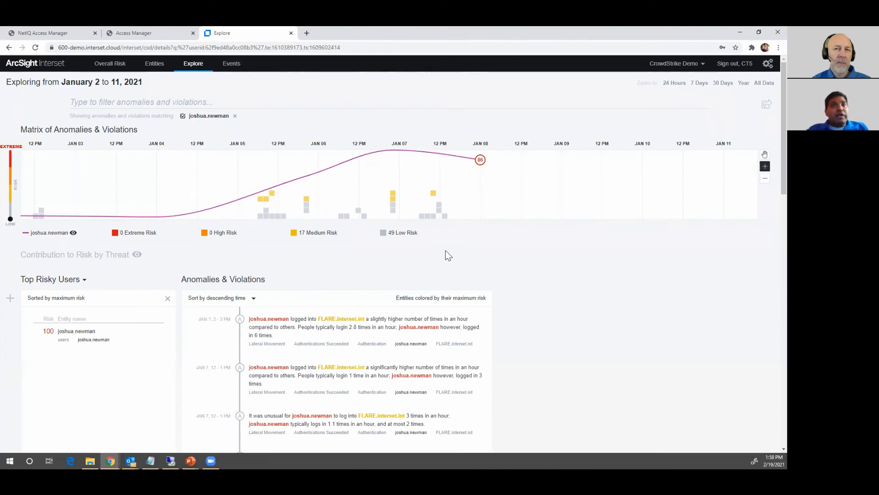
Inspect the latest login anomaly, then filter Contribution to Risk by Threat to Initial Access
{"action": "left_click", "coordinate": [375, 331]}
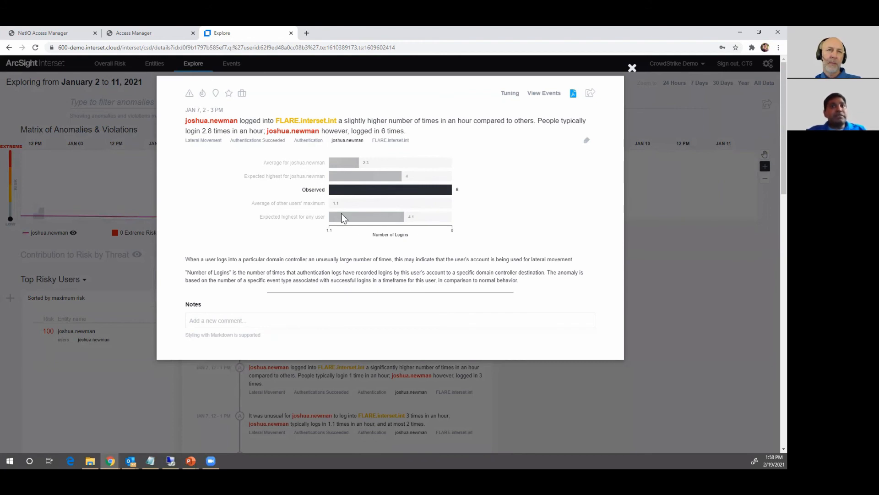
{"action": "left_click", "coordinate": [631, 77]}
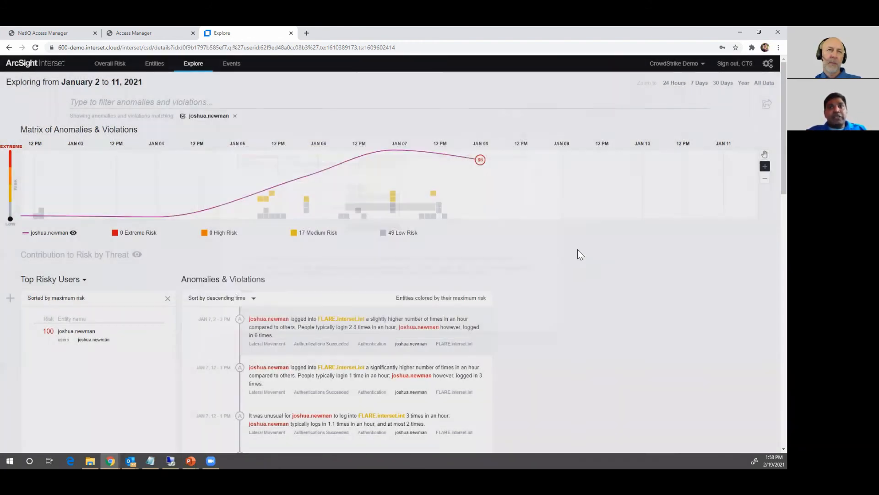
{"action": "left_click", "coordinate": [103, 261]}
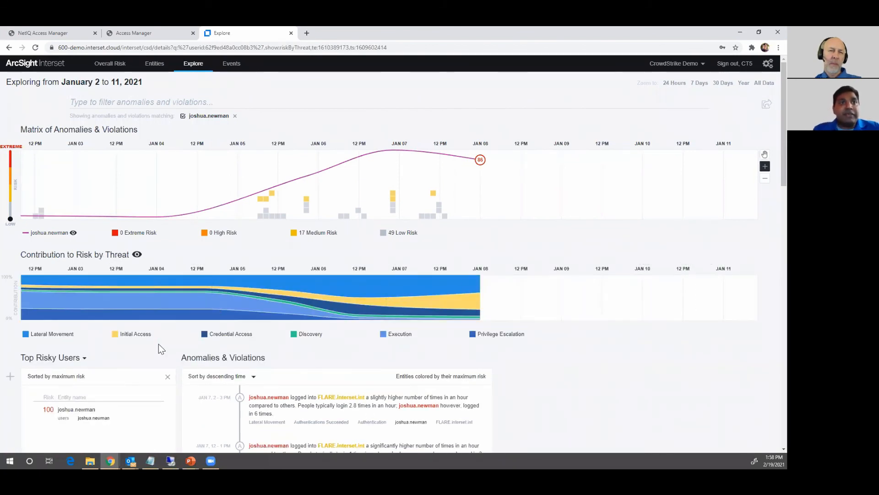
{"action": "left_click", "coordinate": [137, 334]}
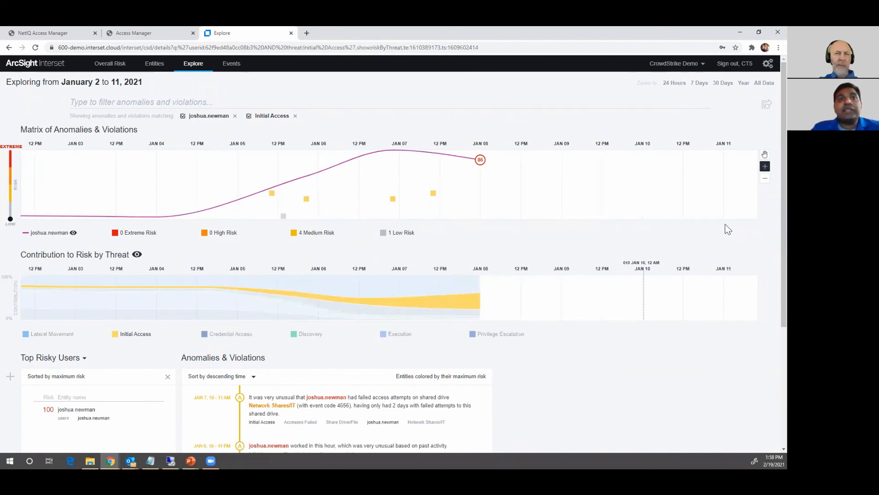
Review the unusual working-hour anomaly's details, then return to the Access Manager risk policy
{"action": "scroll", "coordinate": [726, 229], "scroll_direction": "down", "scroll_amount": 3}
{"action": "left_click", "coordinate": [415, 285]}
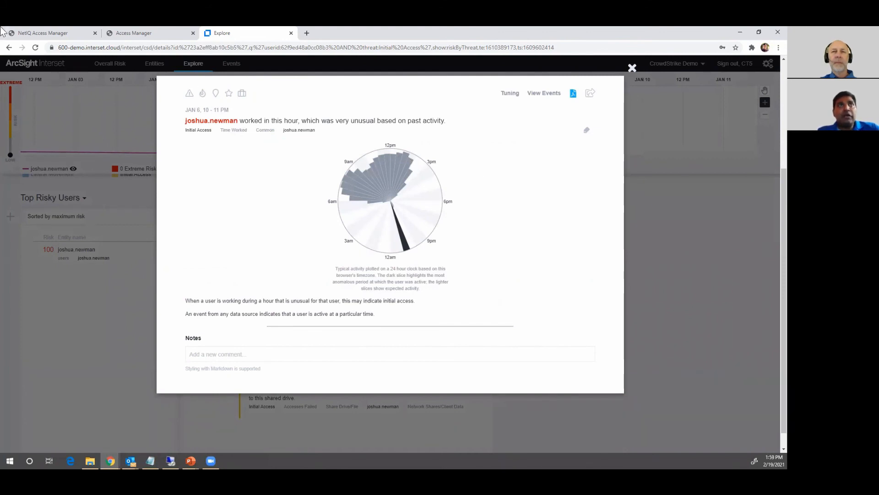
{"action": "left_click", "coordinate": [633, 70]}
{"action": "left_click", "coordinate": [49, 33]}
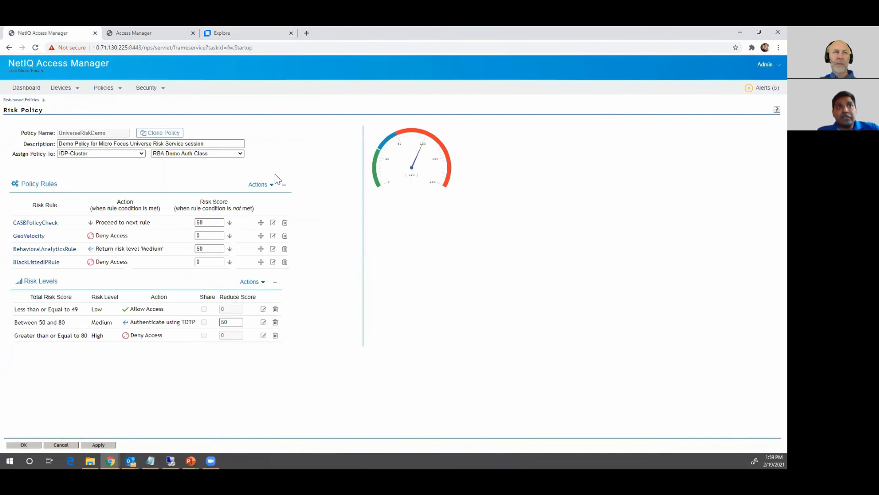